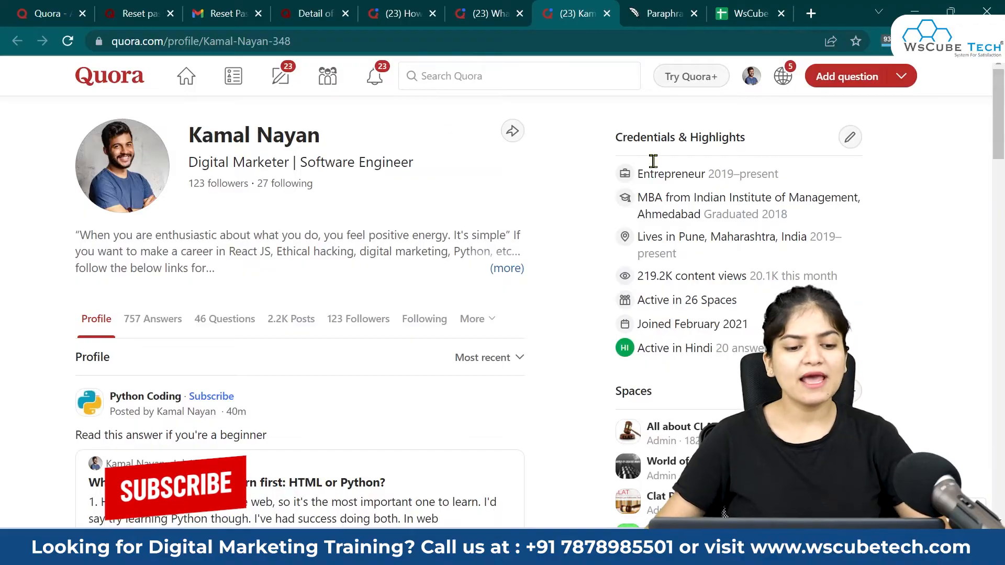
Step: From the profile's Answers list, copy the link to the Python courses answer
left_click(152, 321)
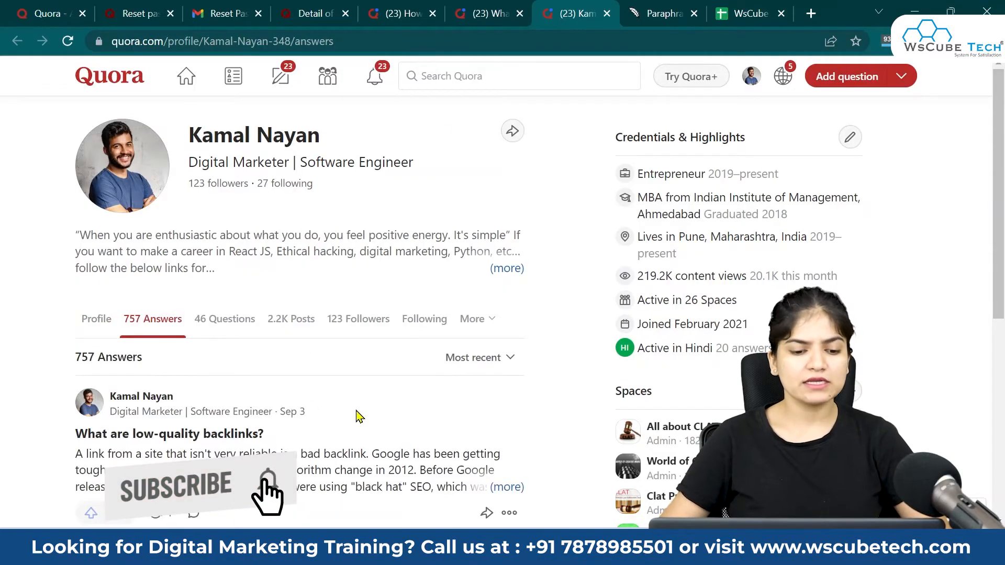
scroll(356, 415, "down", 6)
scroll(356, 416, "down", 12)
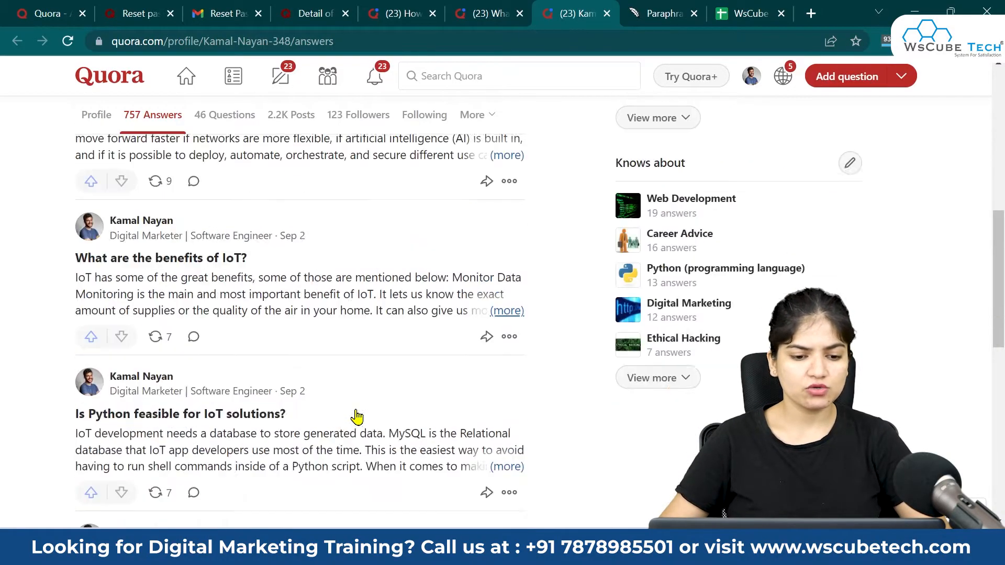
scroll(437, 350, "up", 2)
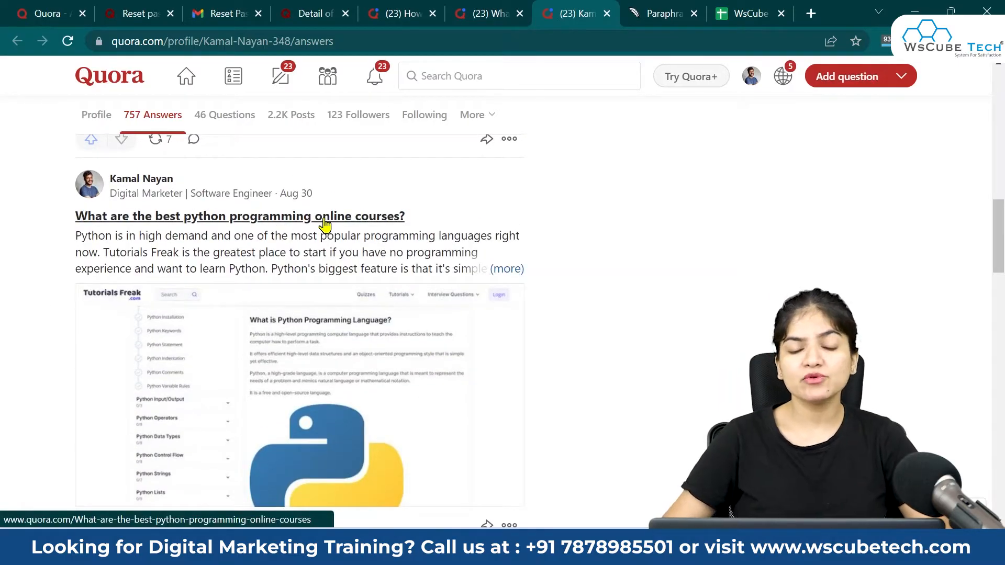
scroll(372, 262, "down", 3)
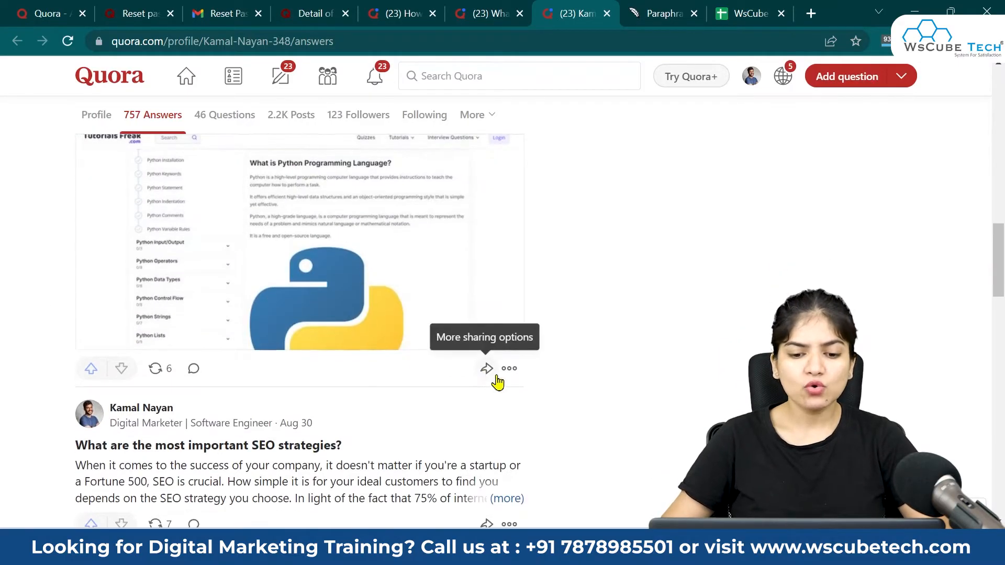
scroll(489, 374, "up", 1)
scroll(488, 375, "up", 1)
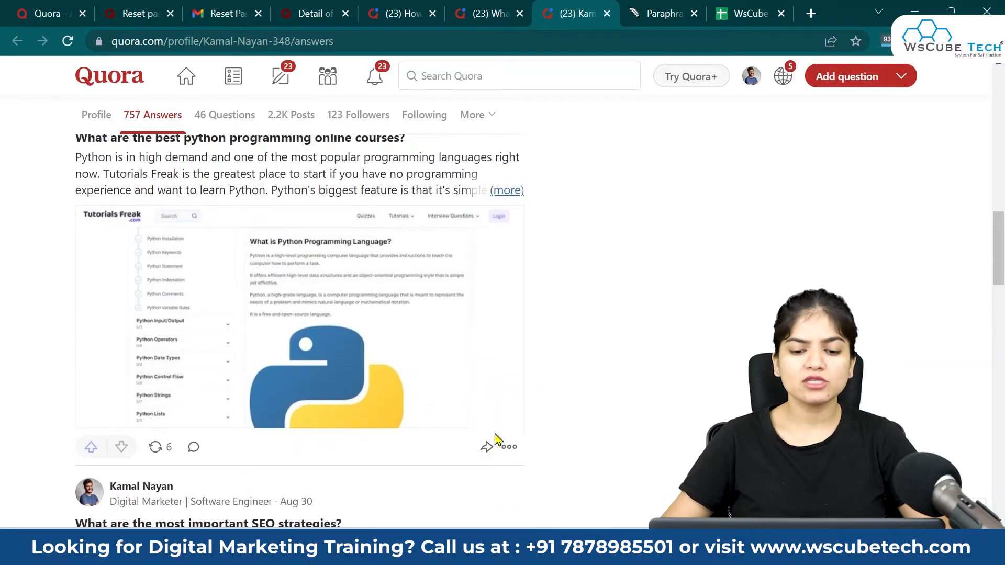
left_click(485, 448)
left_click(492, 415)
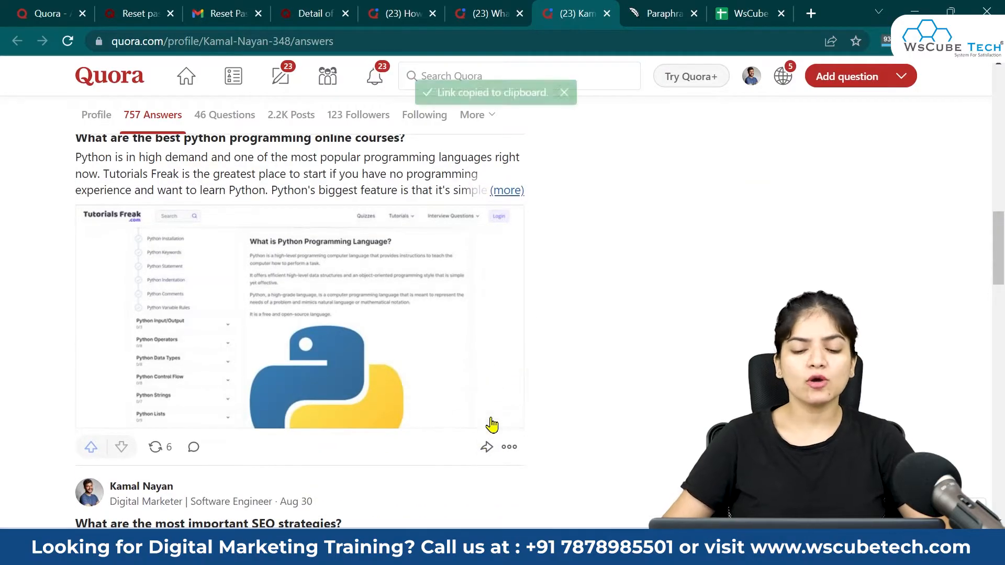
left_click(509, 447)
left_click(610, 373)
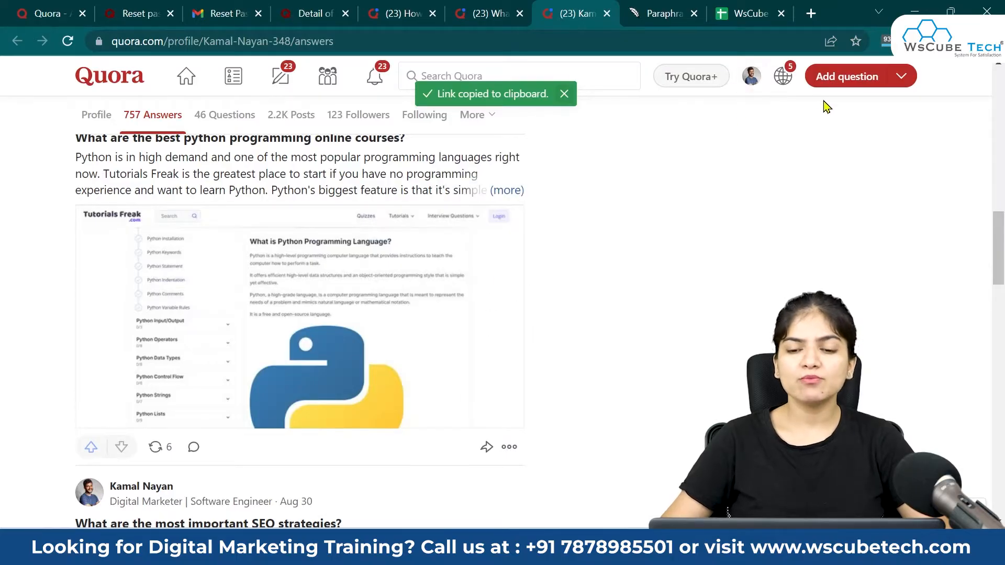
Step: Start creating an ad from the account menu's Create Ad option
left_click(758, 84)
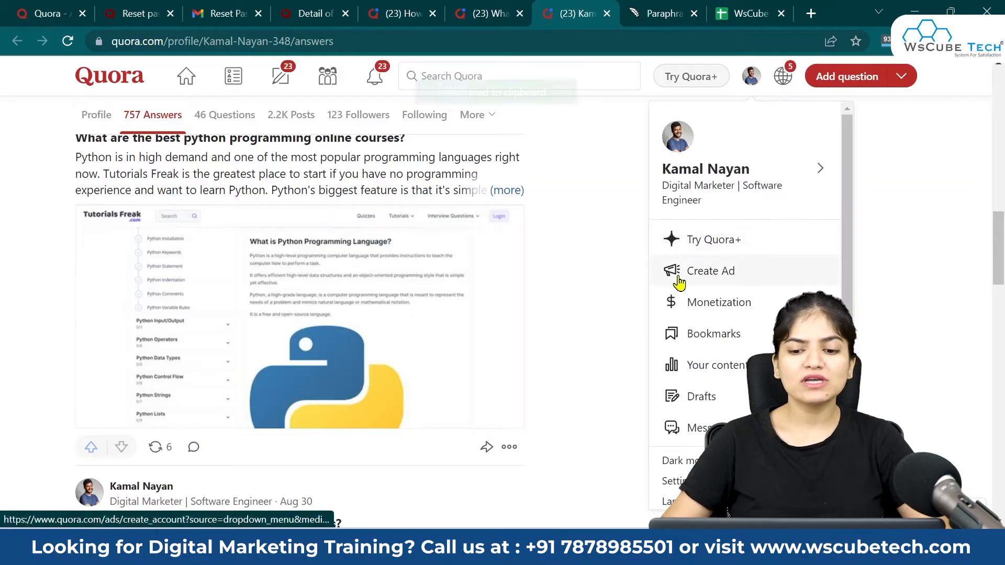
left_click(884, 257)
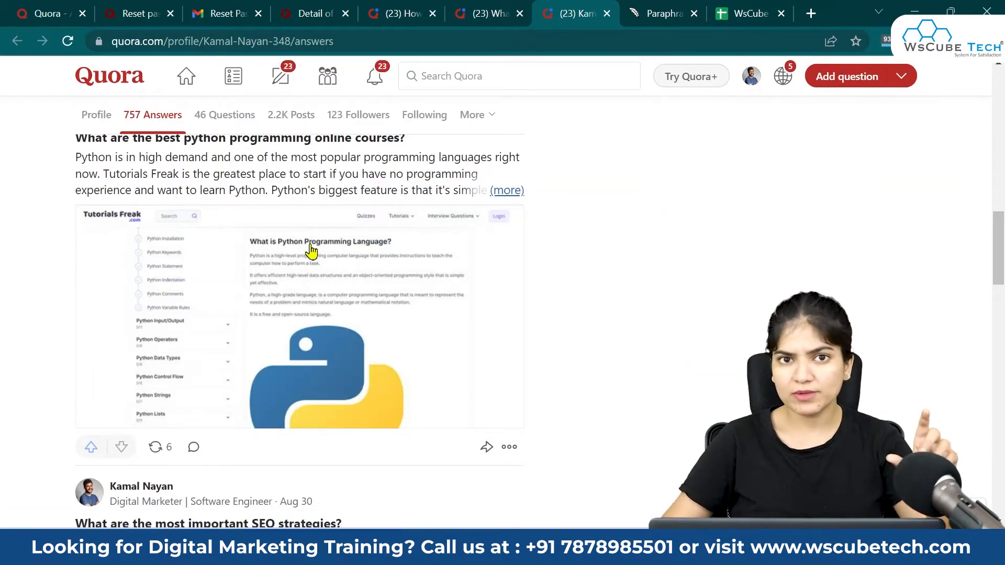
left_click(751, 77)
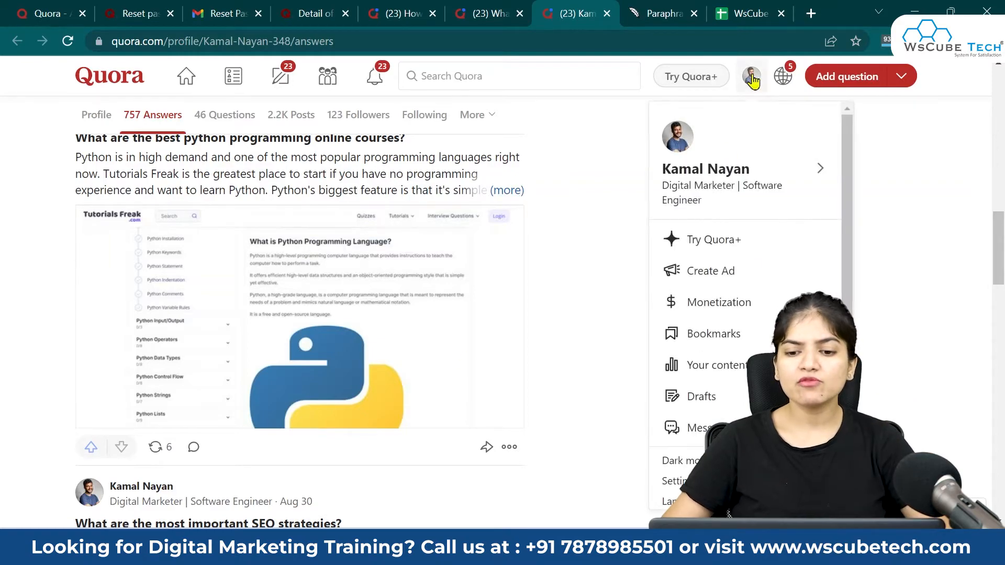
left_click(704, 280)
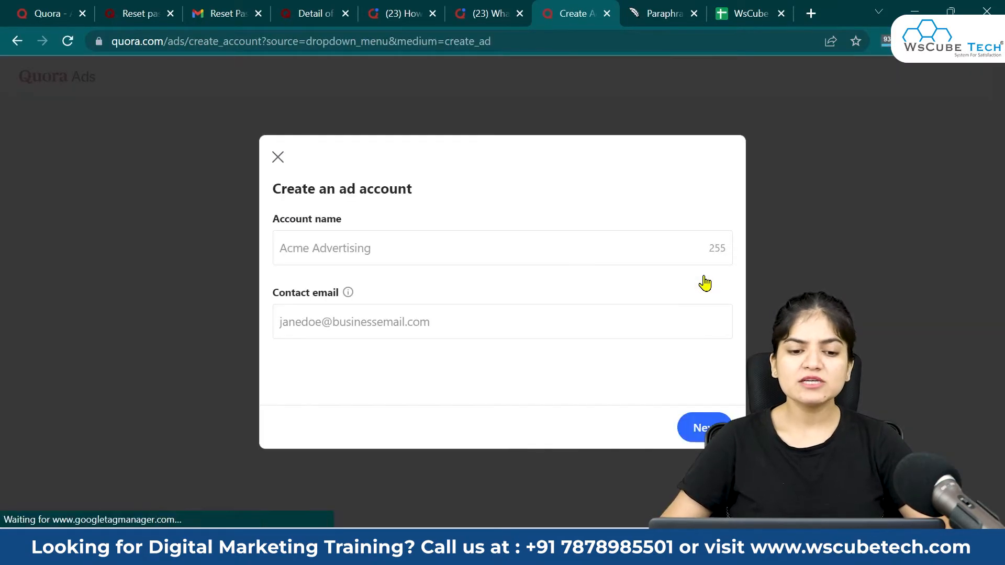
left_click(407, 246)
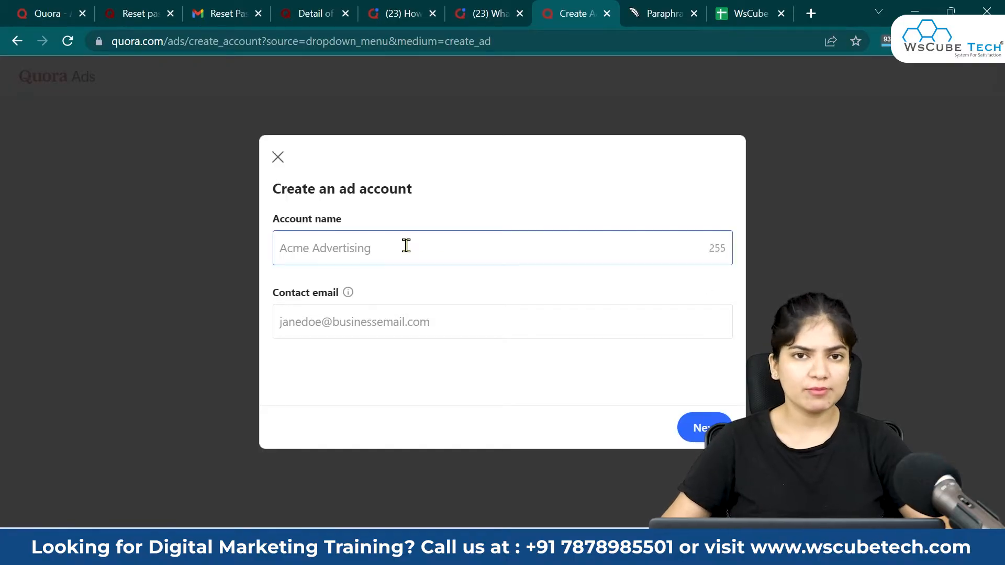
Step: Enter the ad account name and the contact's e-mail, then continue to business details
left_click(406, 246)
type("Harmeet")
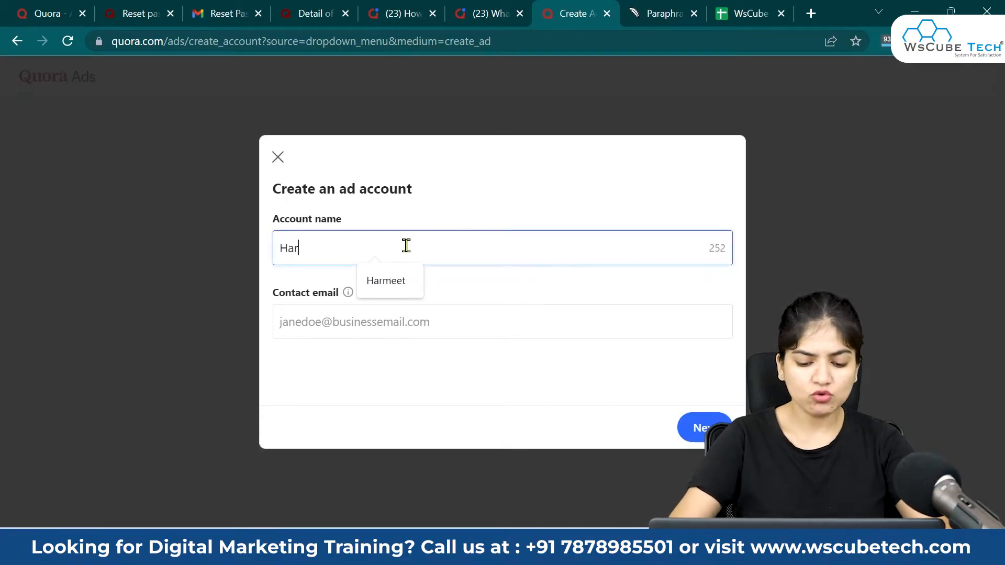
left_click(391, 316)
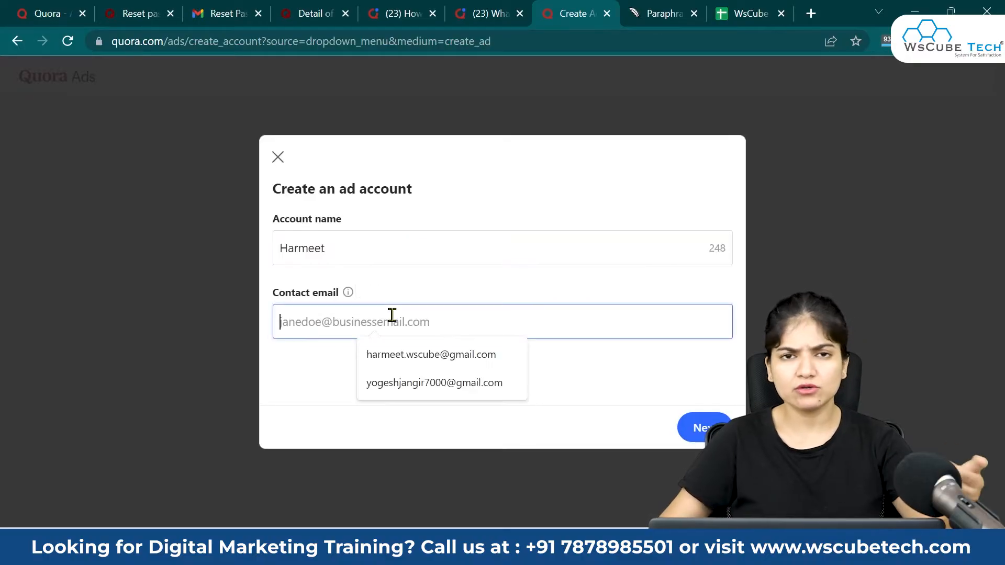
left_click(403, 354)
left_click(698, 427)
Step: Enter the business name and choose Jobs & education as the industry
left_click(353, 241)
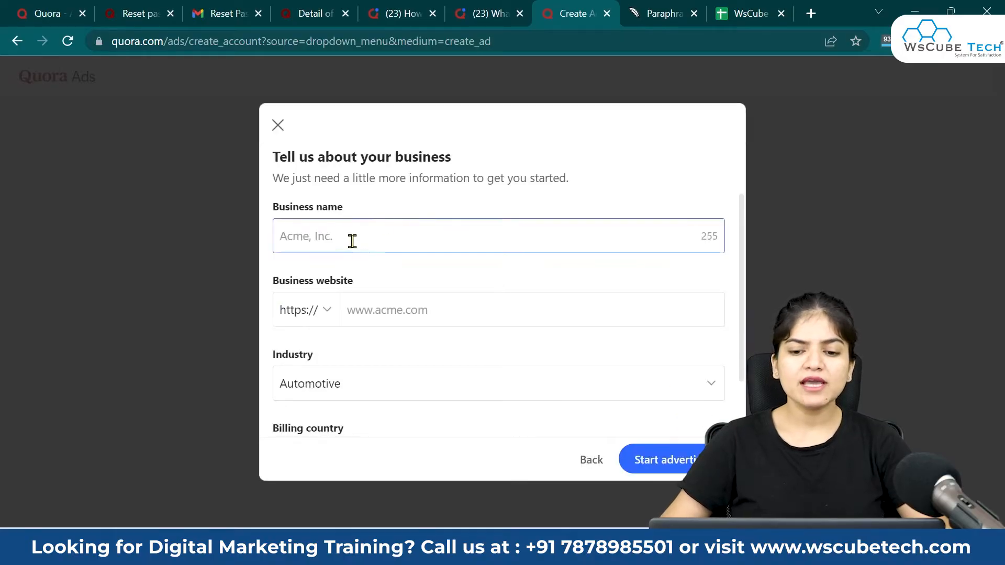
scroll(463, 275, "down", 2)
scroll(467, 286, "up", 2)
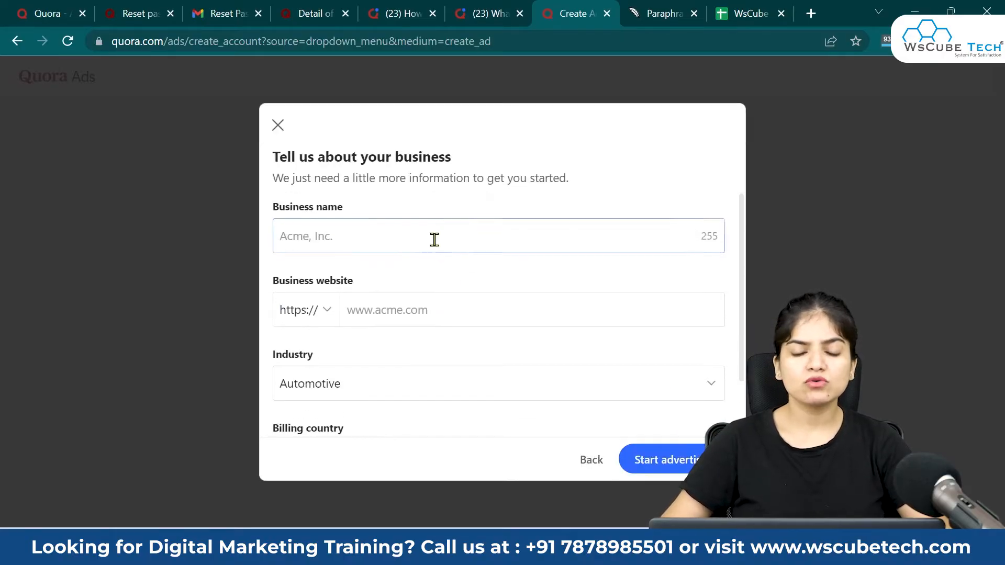
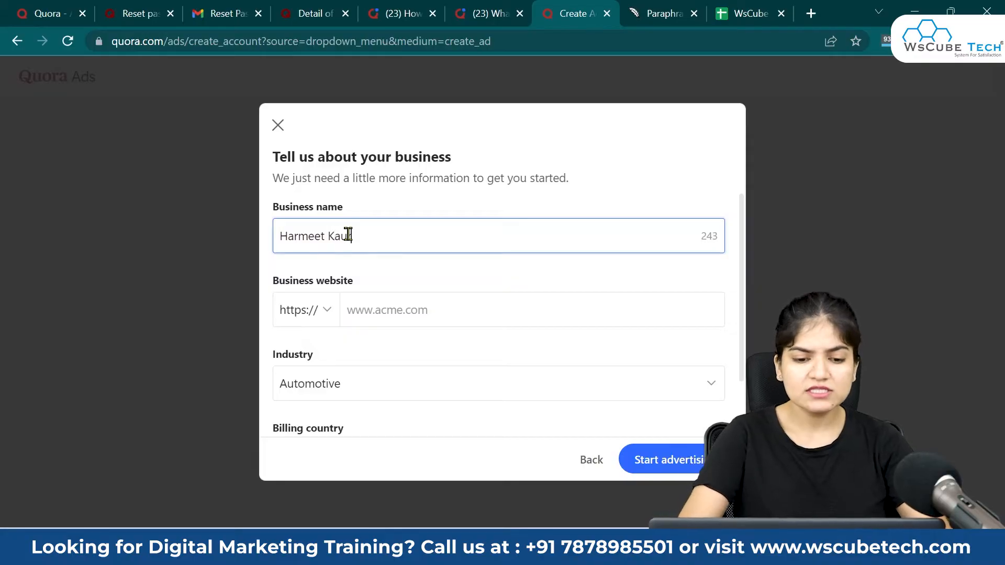
left_click(426, 306)
scroll(415, 361, "down", 1)
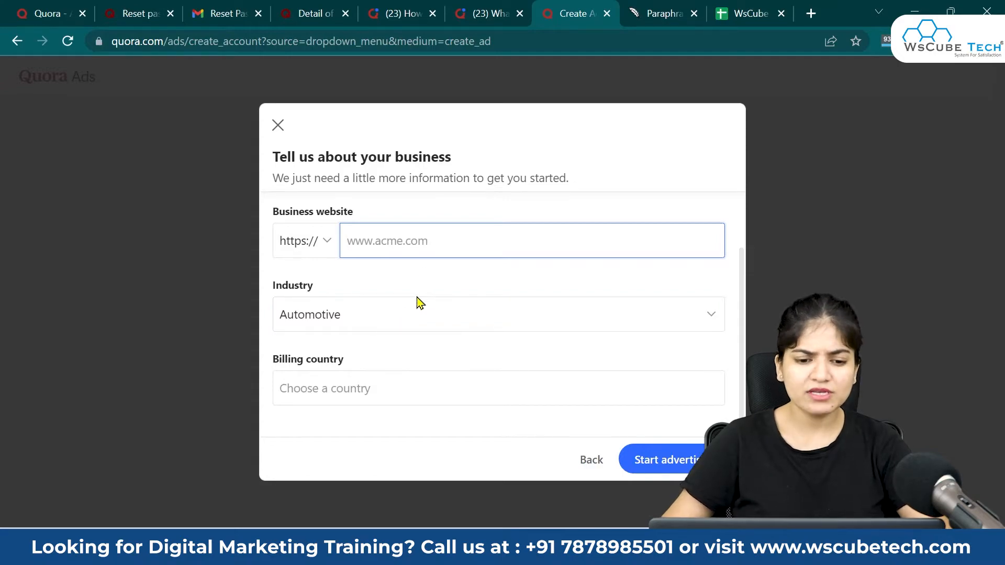
left_click(416, 314)
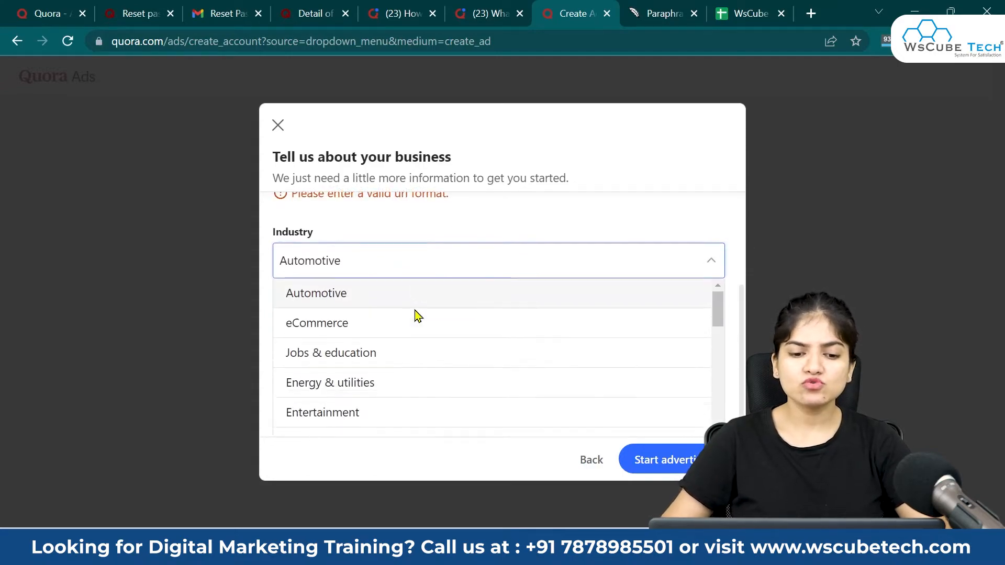
left_click(388, 351)
left_click(441, 208)
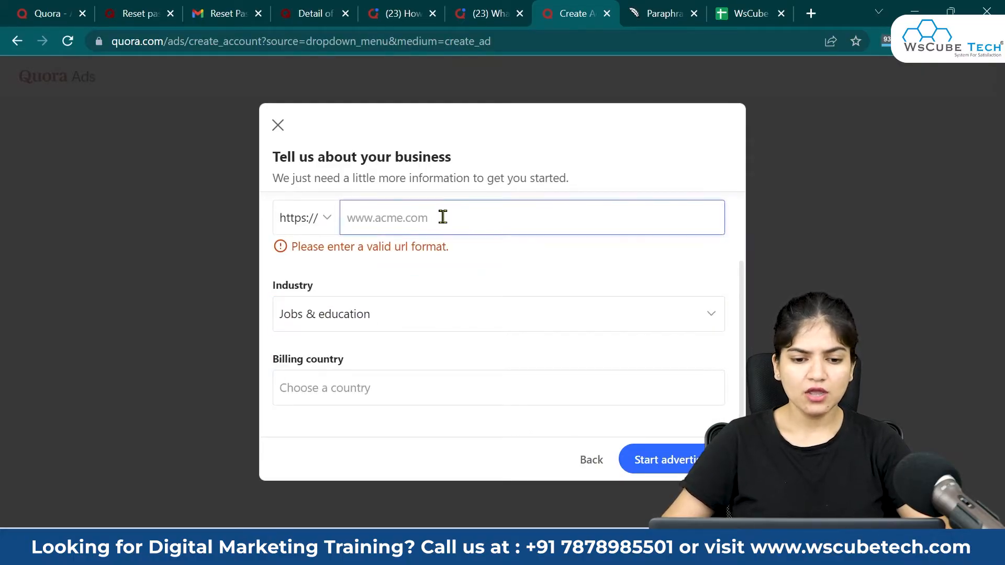
type("https://www.wscubetech.com/")
left_click_drag(386, 218, 287, 224)
key("BackSpace")
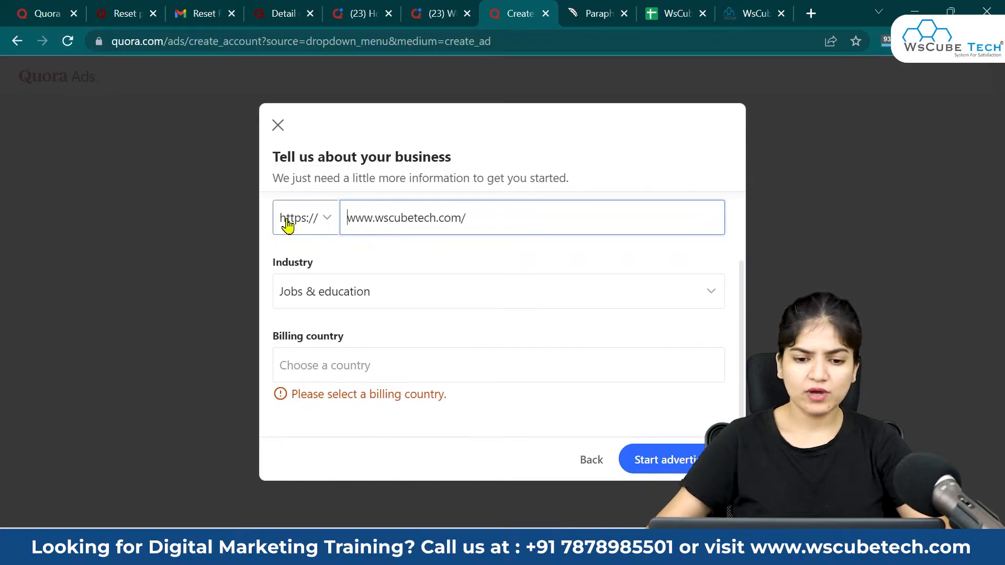
left_click(426, 380)
type("Indi")
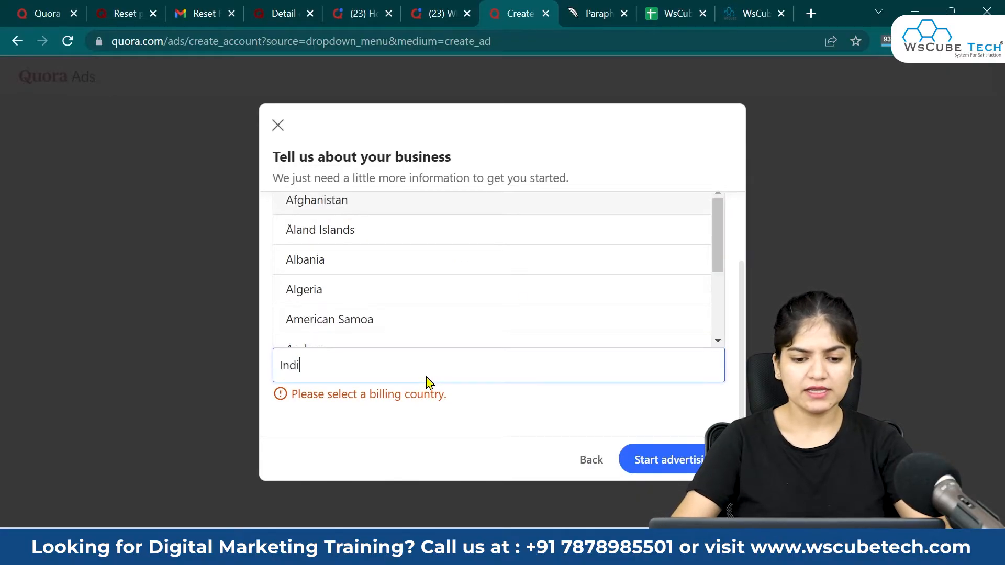
type("a")
left_click(365, 337)
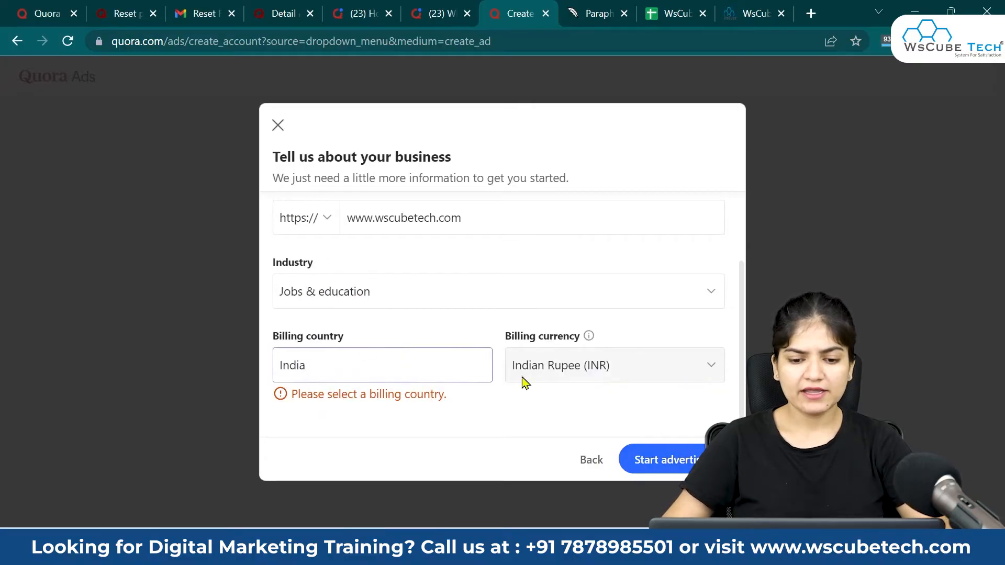
left_click(680, 459)
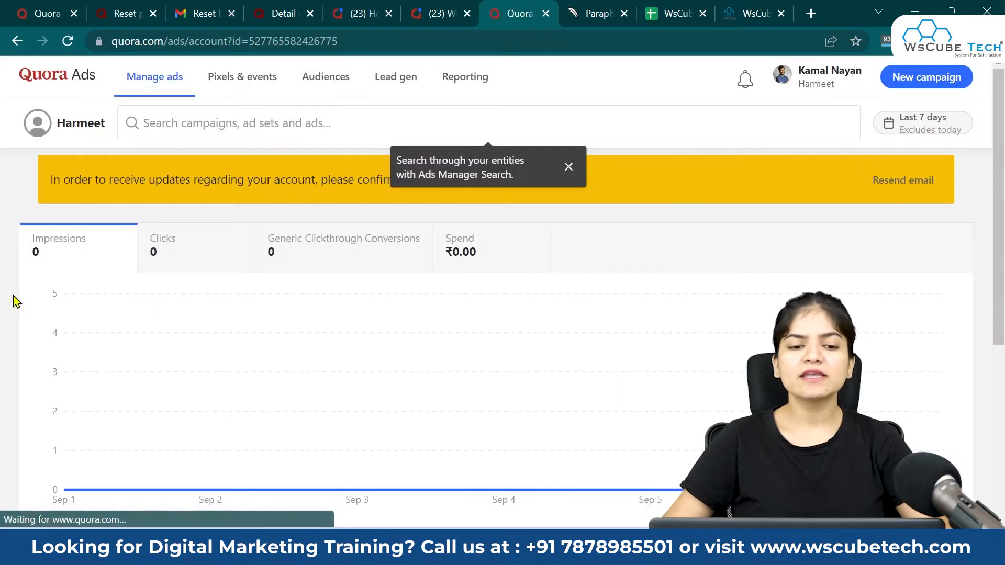
Step: Dismiss the search tip and start a new campaign
left_click(568, 166)
scroll(497, 420, "down", 5)
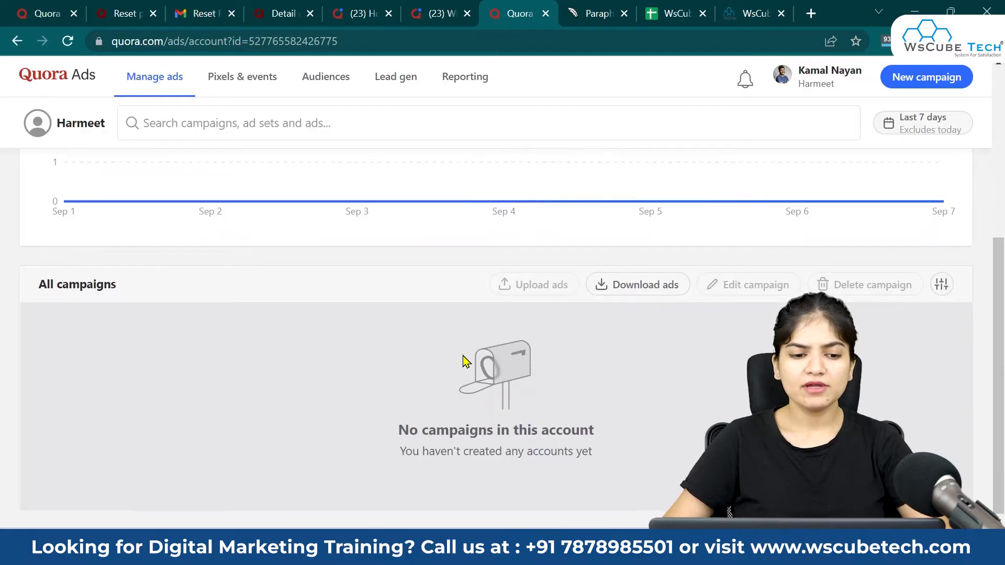
scroll(463, 361, "up", 5)
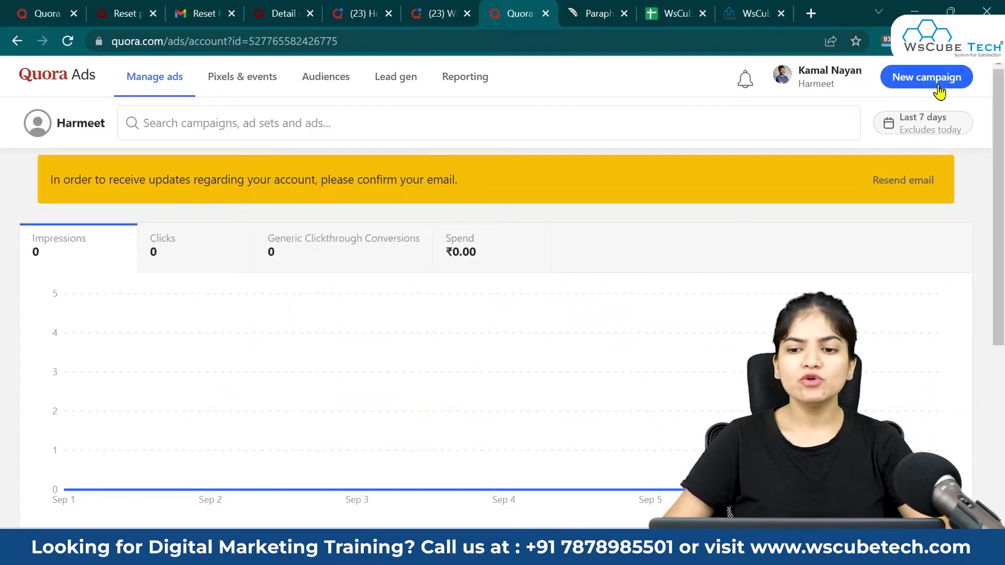
left_click(912, 85)
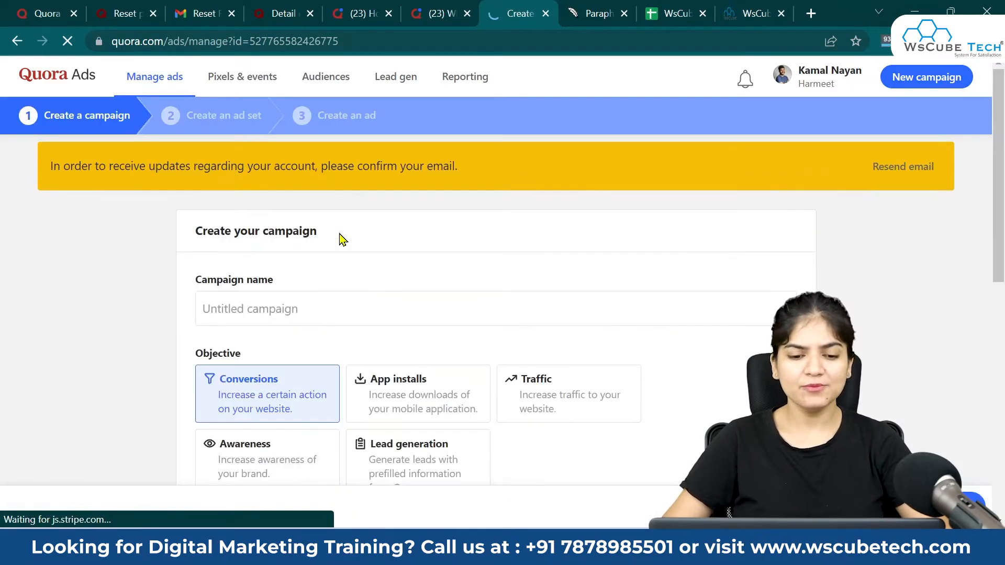
scroll(676, 209, "down", 3)
scroll(209, 262, "up", 2)
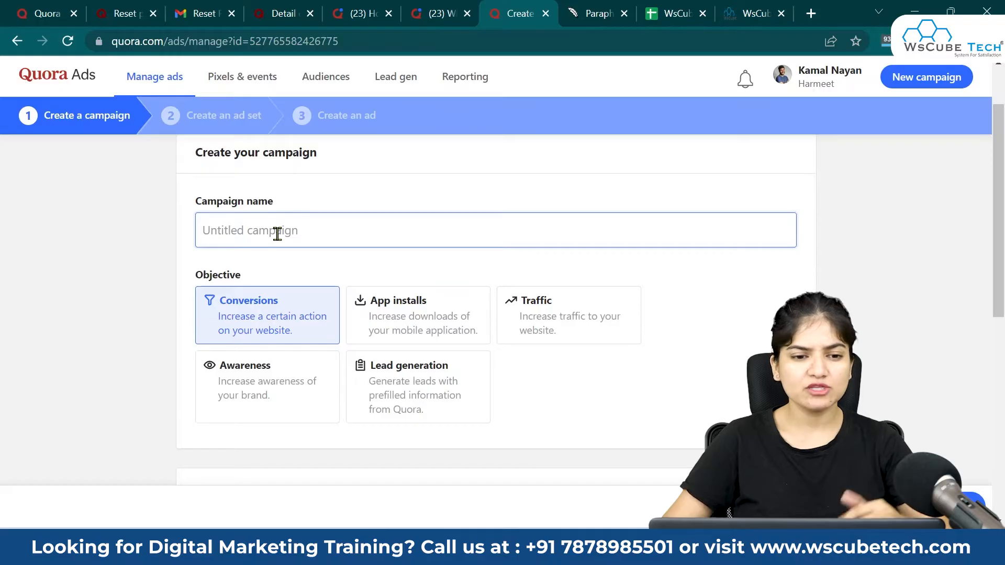
left_click(421, 21)
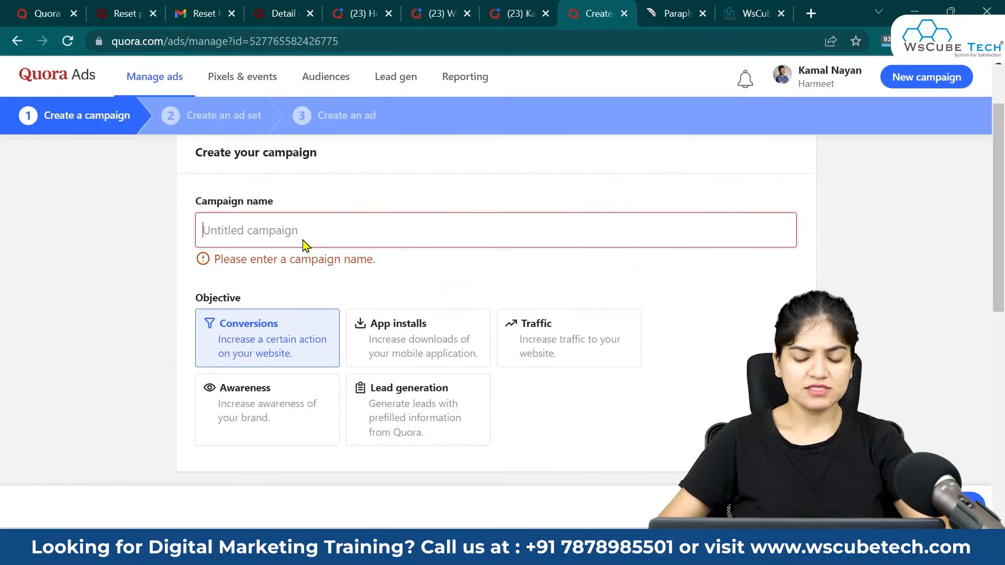
Step: Name the campaign 'Python Programming Answer', correcting 'Pyhton' via spell-check, and choose the Traffic objective
left_click(303, 241)
type("Pyhton")
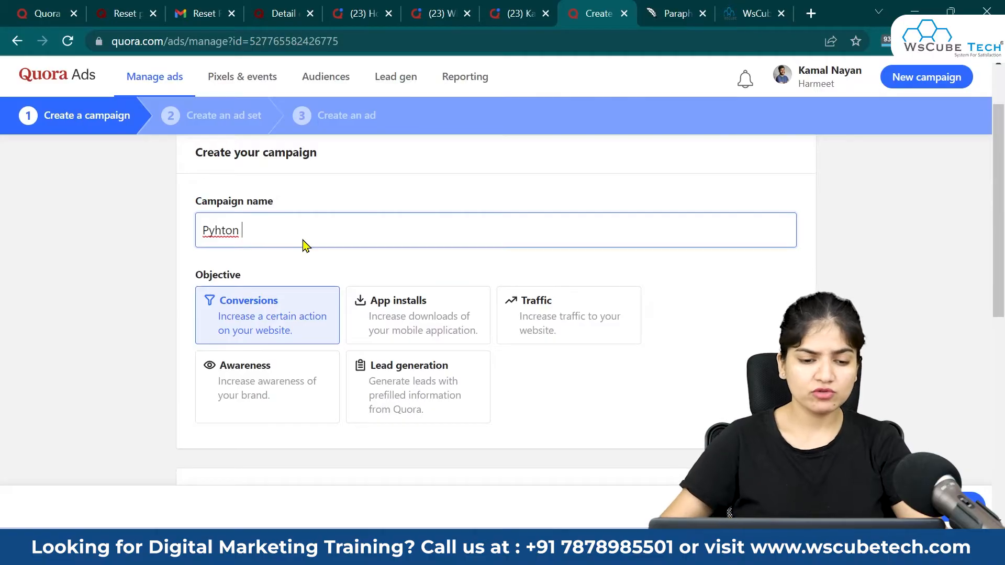
right_click(219, 234)
left_click(236, 253)
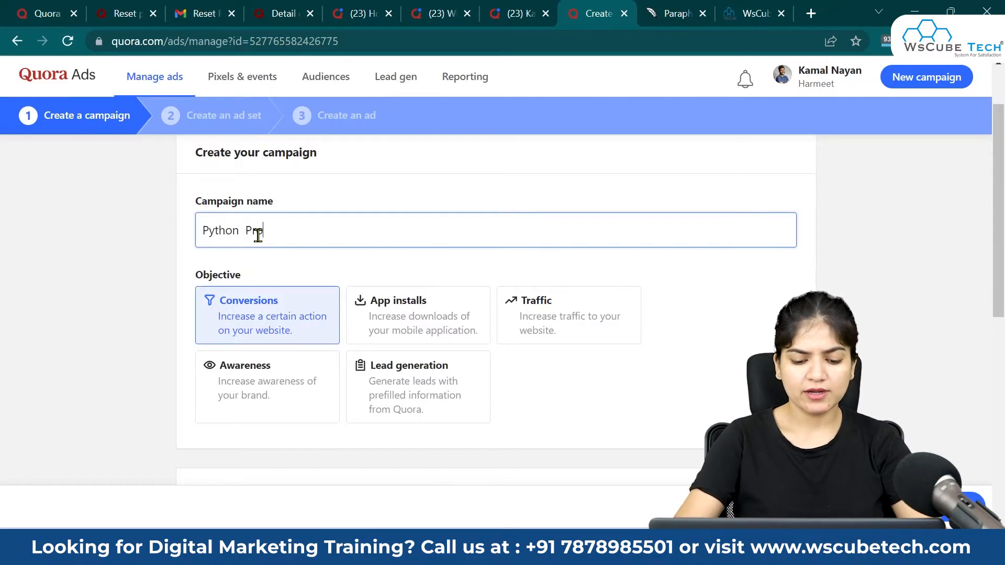
type("Programming Answer")
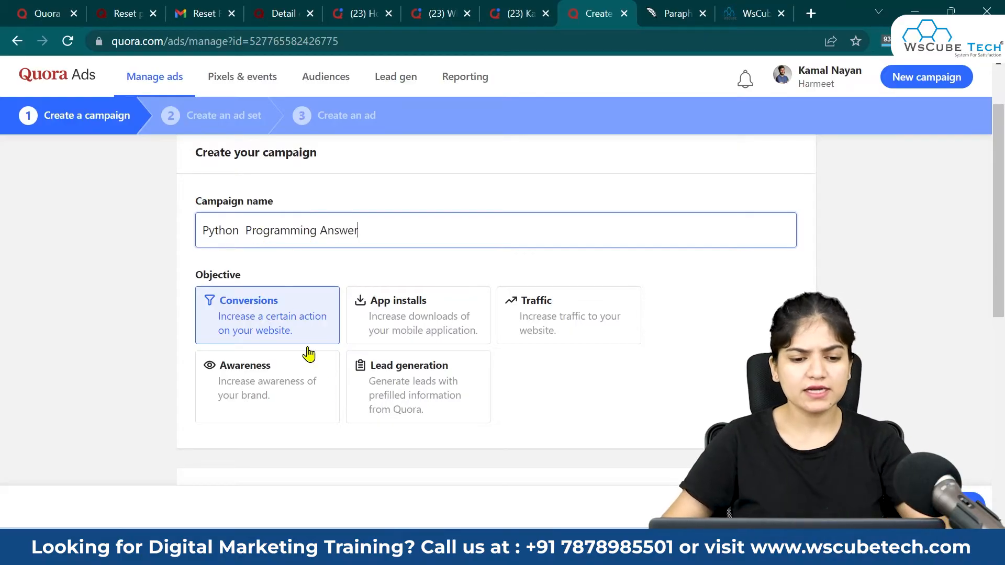
scroll(513, 398, "down", 2)
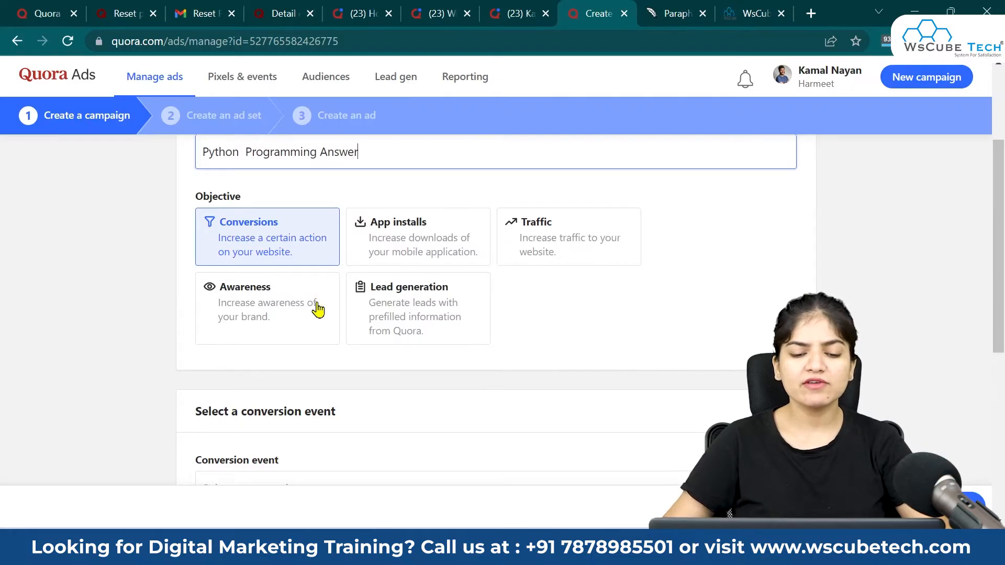
left_click(559, 252)
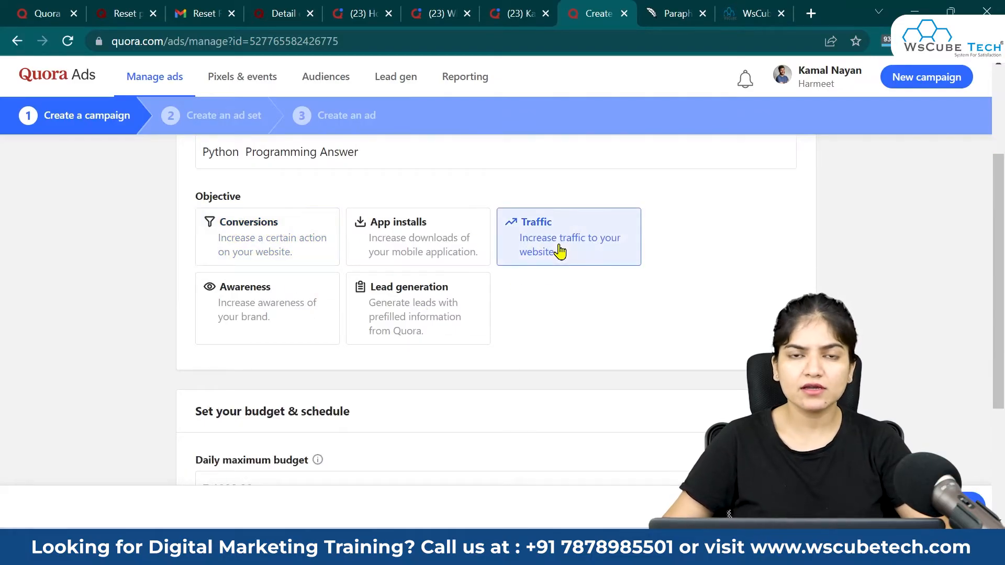
Step: Change the daily maximum budget from 200.00 to ₹400.00, keeping 'Begin advertising immediately'
scroll(516, 288, "down", 3)
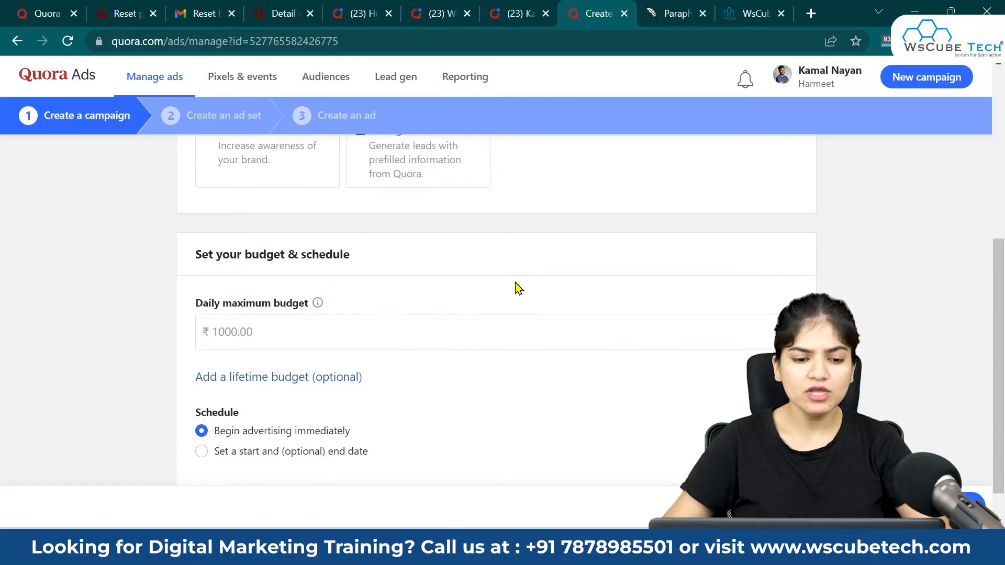
scroll(420, 364, "up", 2)
scroll(314, 418, "down", 3)
left_click(267, 297)
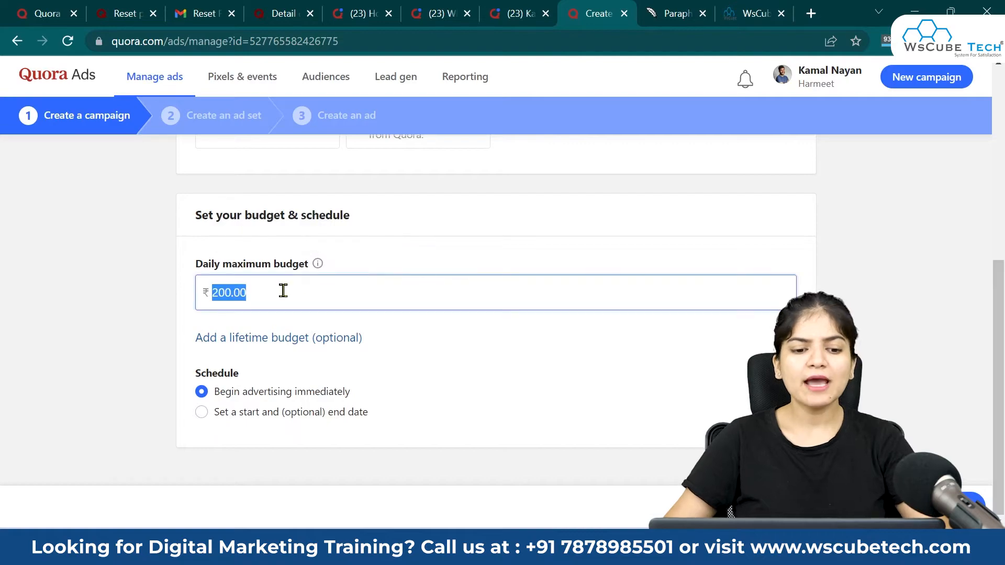
left_click(284, 291)
left_click_drag(283, 291, 151, 300)
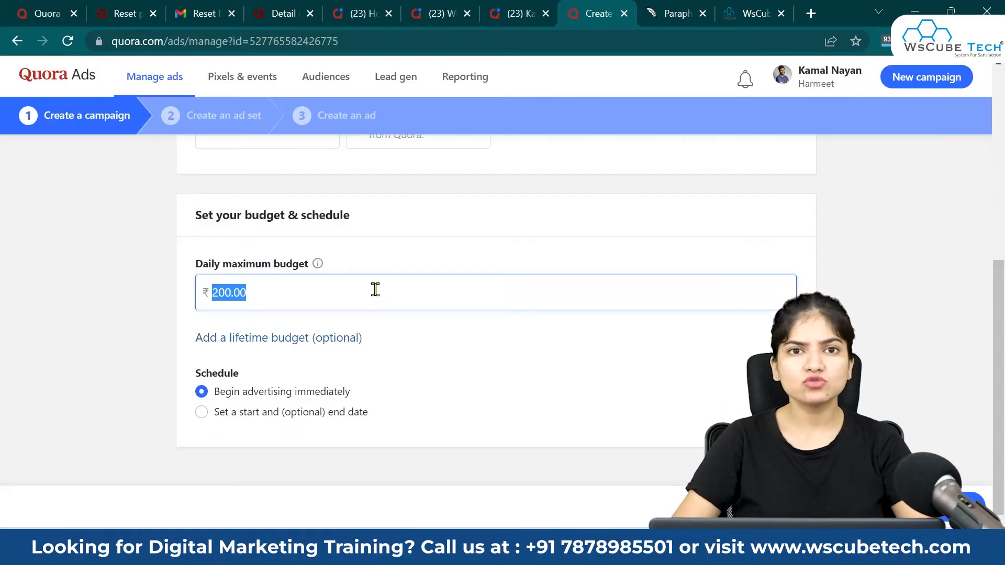
type("400")
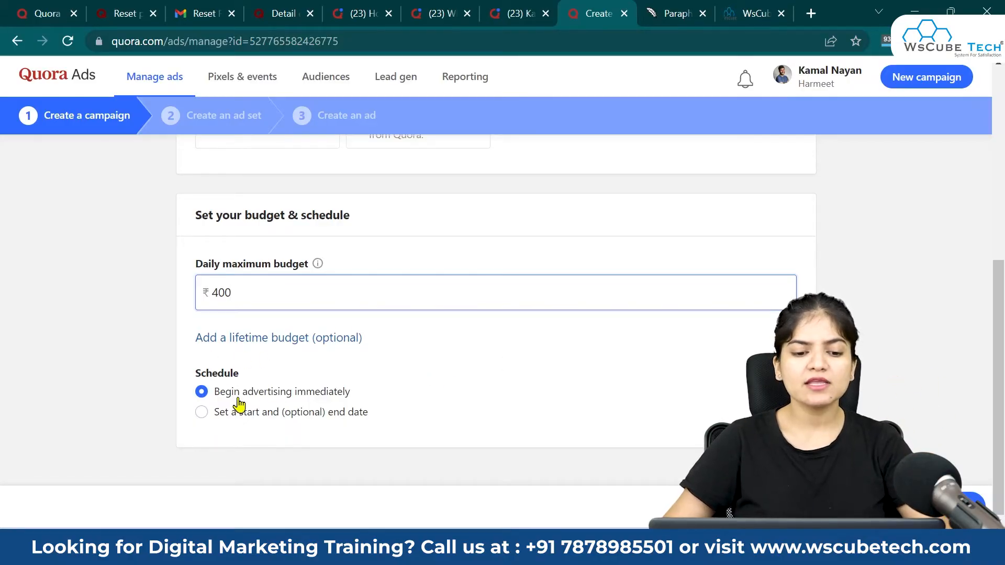
left_click(205, 413)
scroll(419, 413, "down", 2)
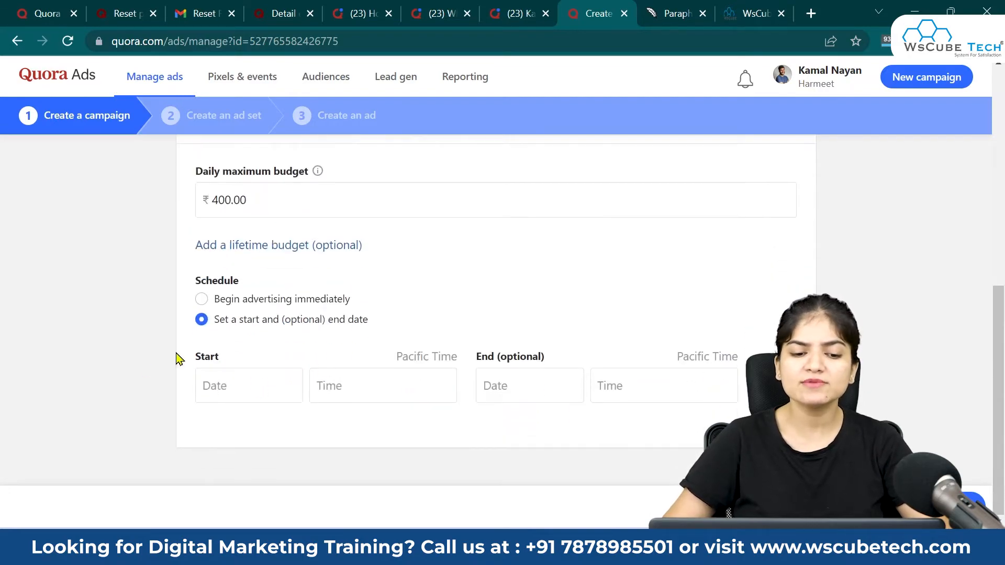
left_click(201, 299)
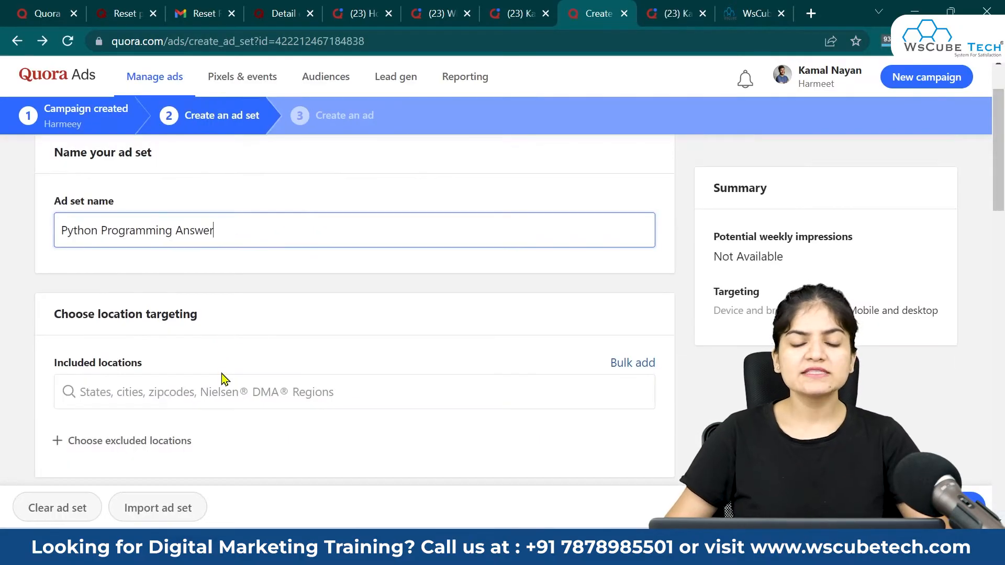
Step: Add India (Country) as the ad set's included location
left_click(167, 398)
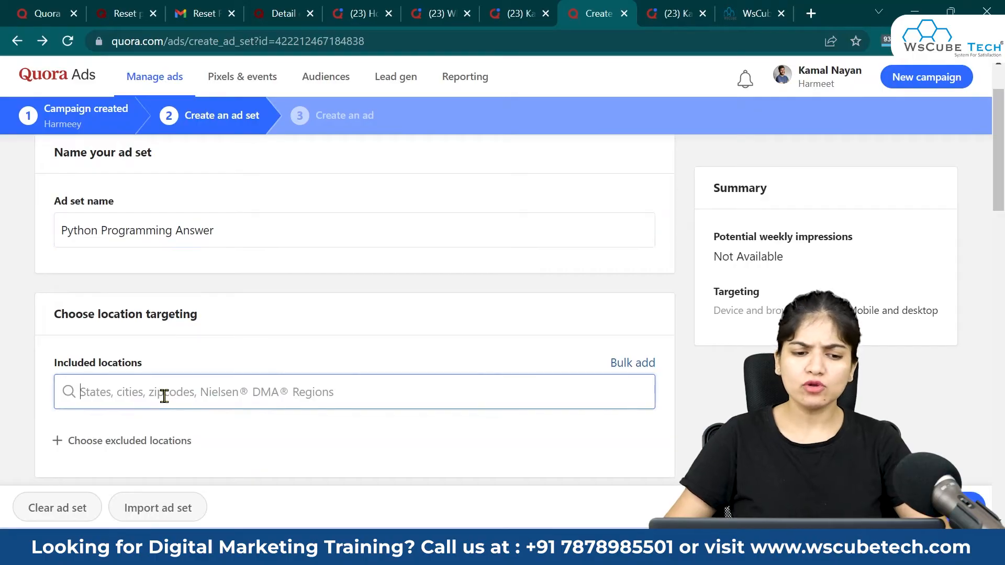
type("India")
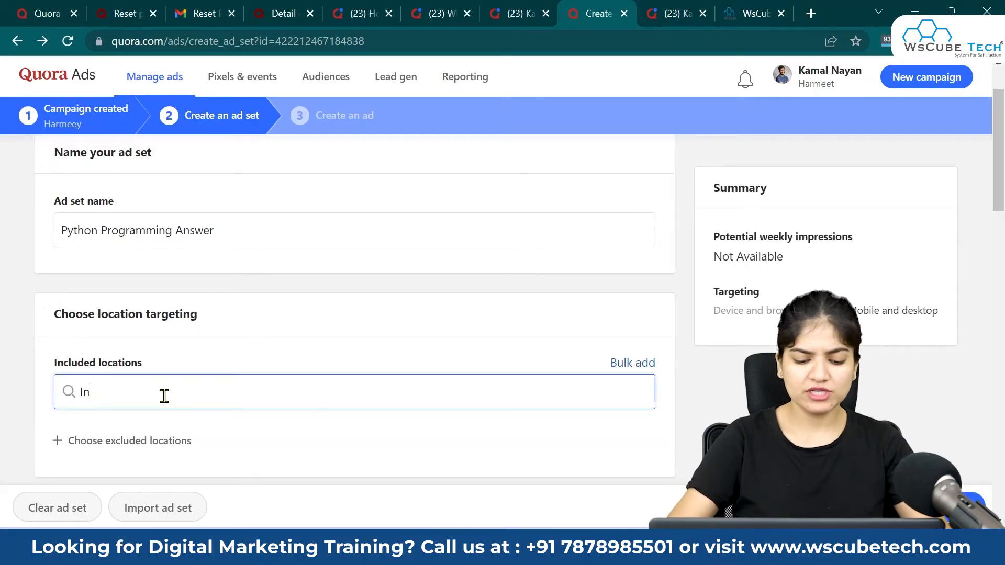
left_click(162, 438)
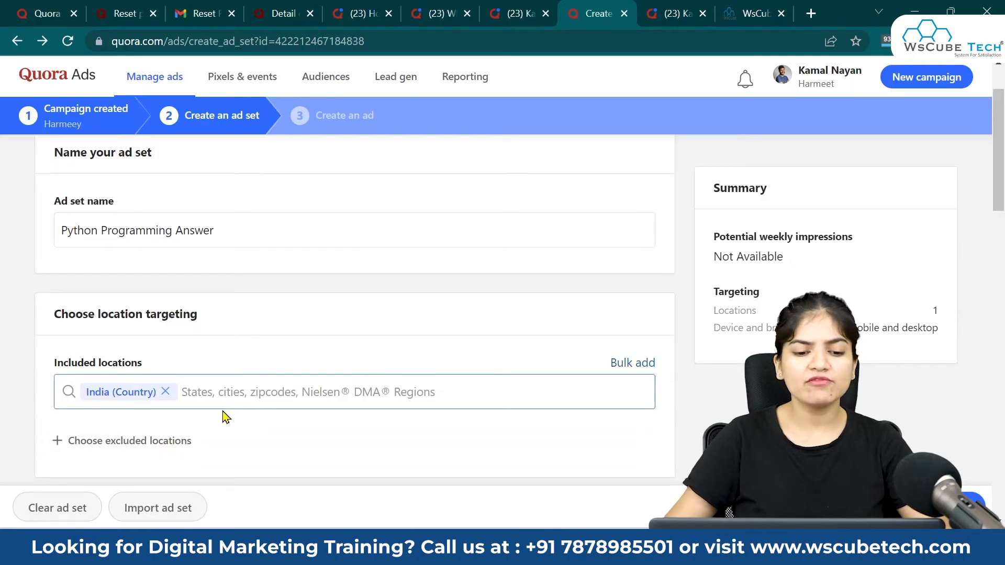
scroll(224, 415, "down", 3)
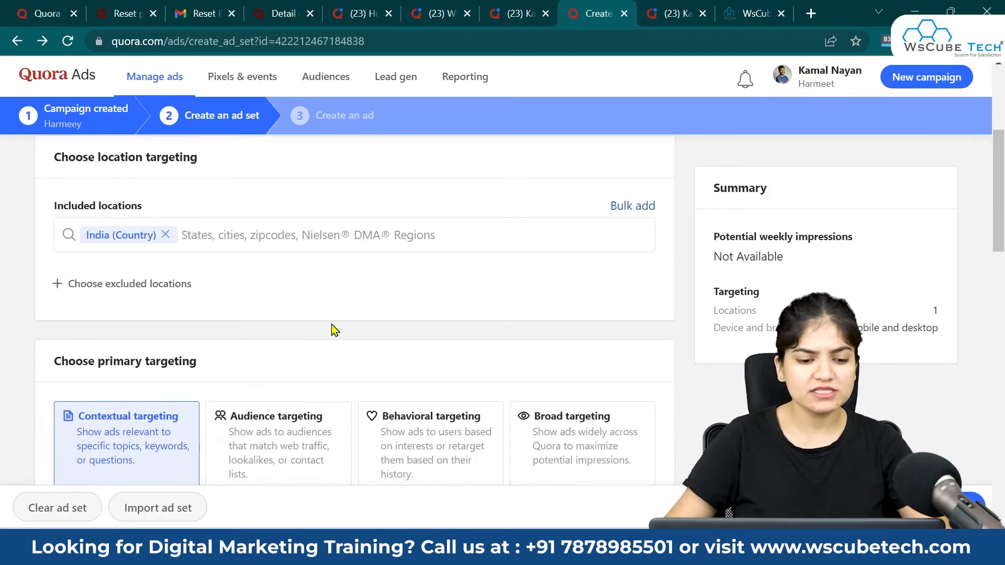
scroll(322, 331, "down", 1)
left_click_drag(210, 285, 14, 292)
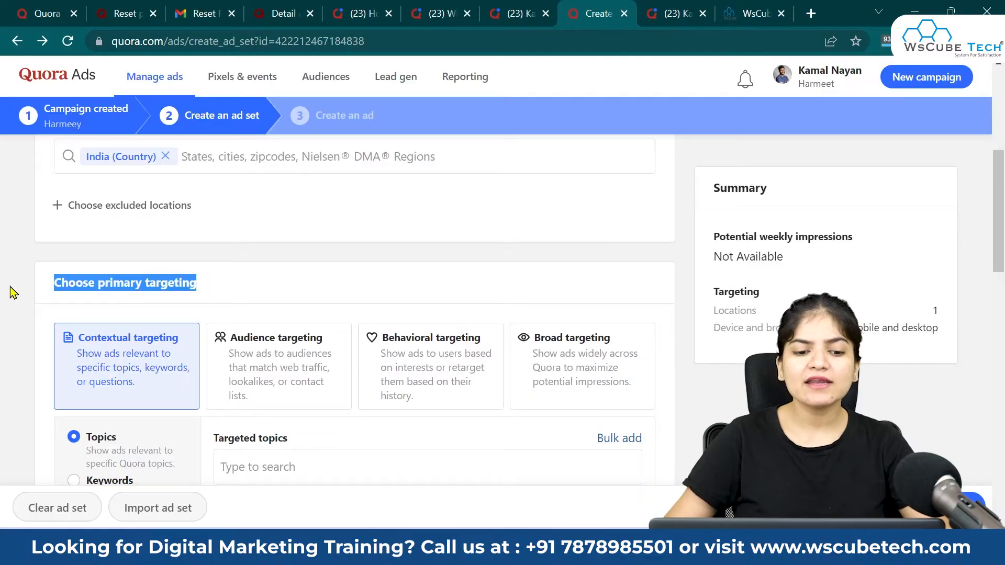
left_click(234, 281)
scroll(131, 354, "down", 1)
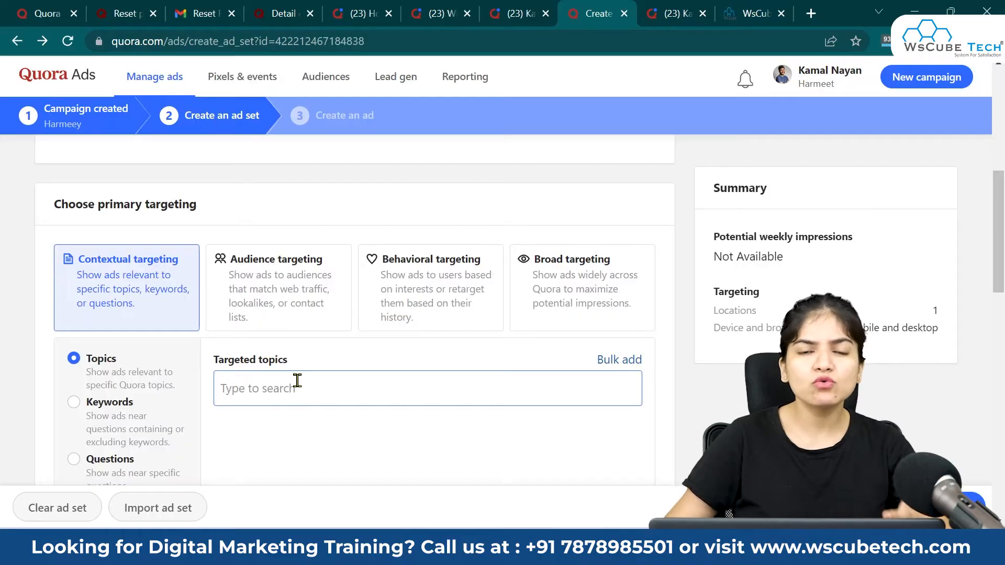
Step: Keep primary targeting on contextual Topics rather than audience targeting
left_click(286, 304)
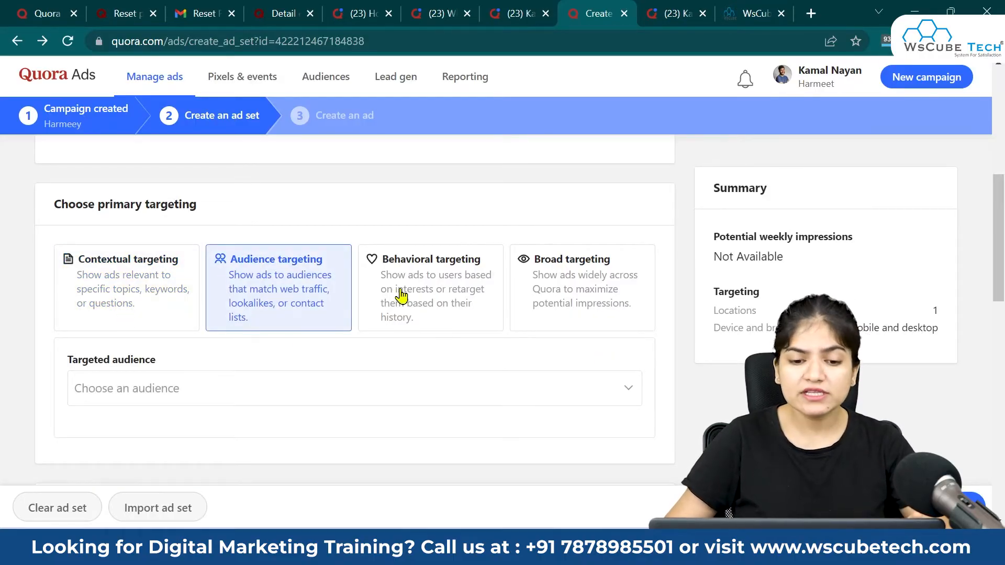
left_click(86, 302)
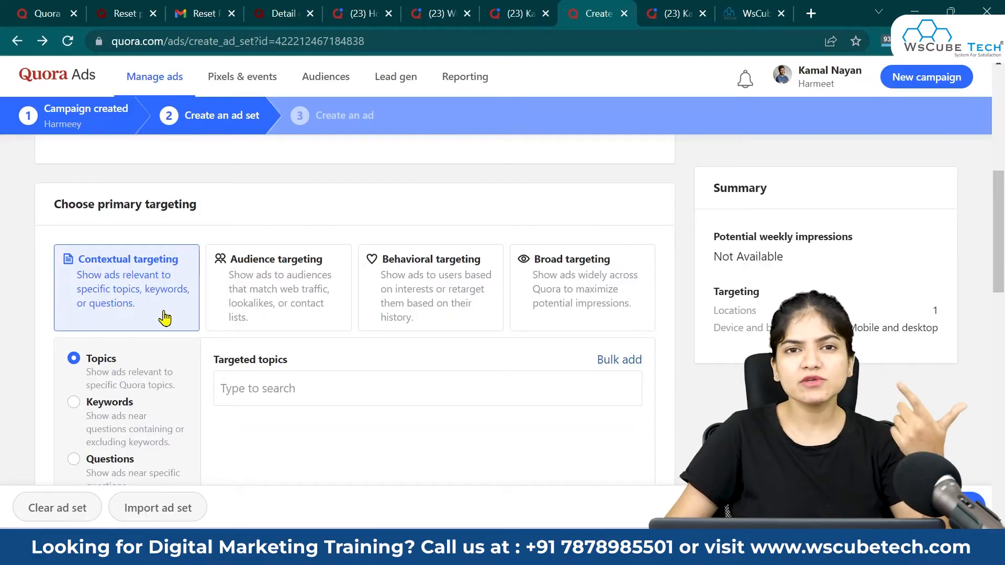
scroll(188, 419, "down", 1)
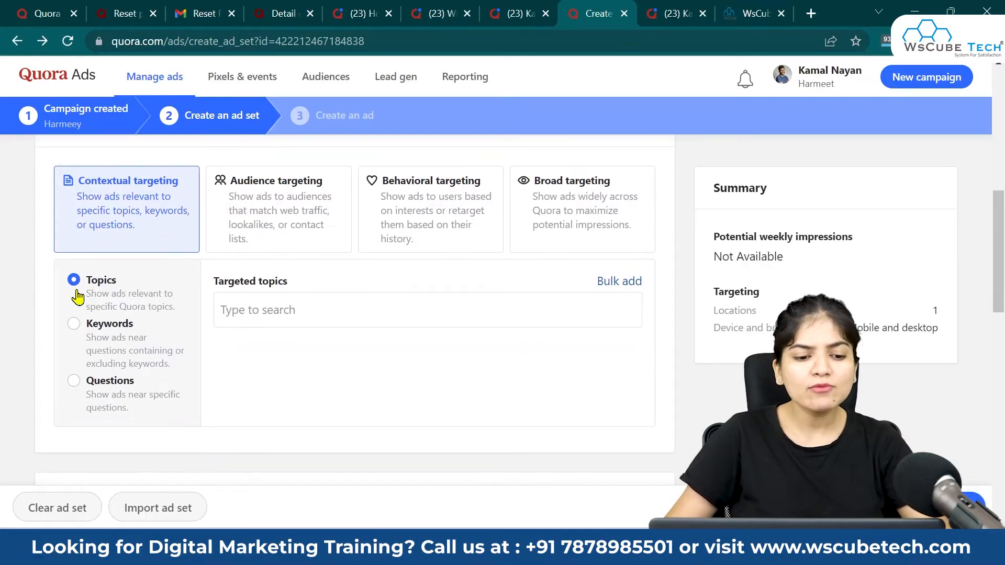
Step: Add the targeted topics Python Pro, Python Course and Python Training
left_click(266, 312)
type("P")
left_click(689, 8)
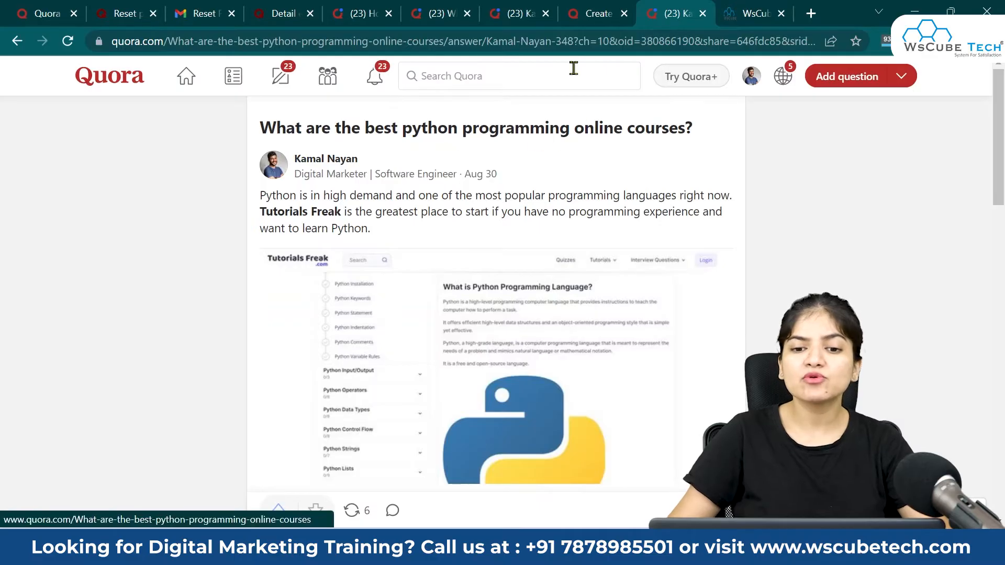
left_click(581, 12)
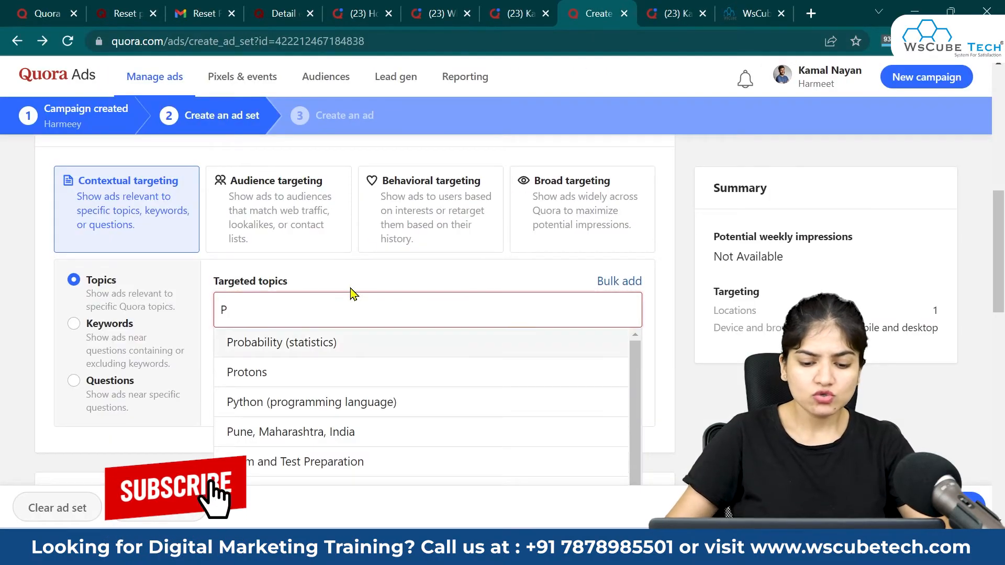
type("ython pro")
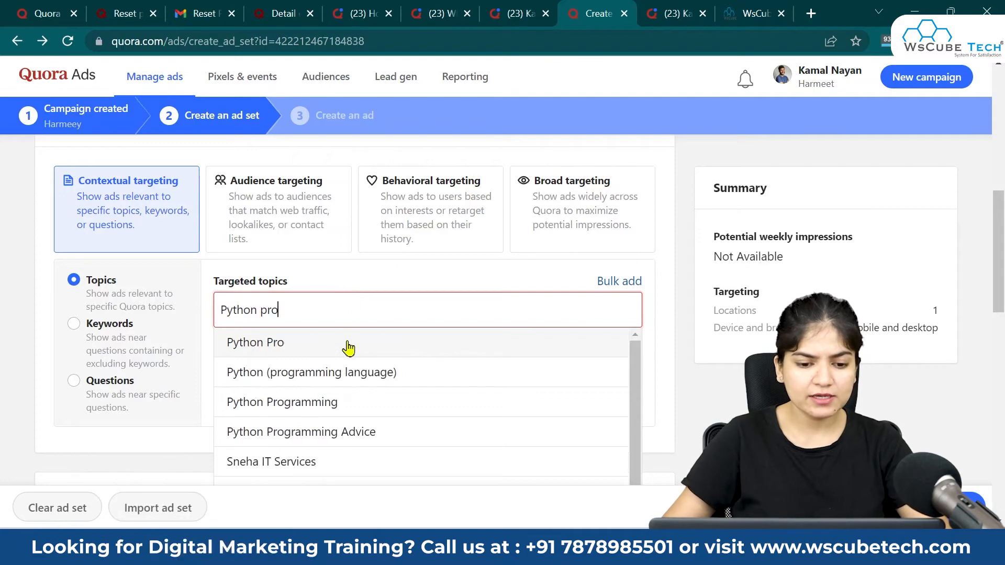
left_click(348, 344)
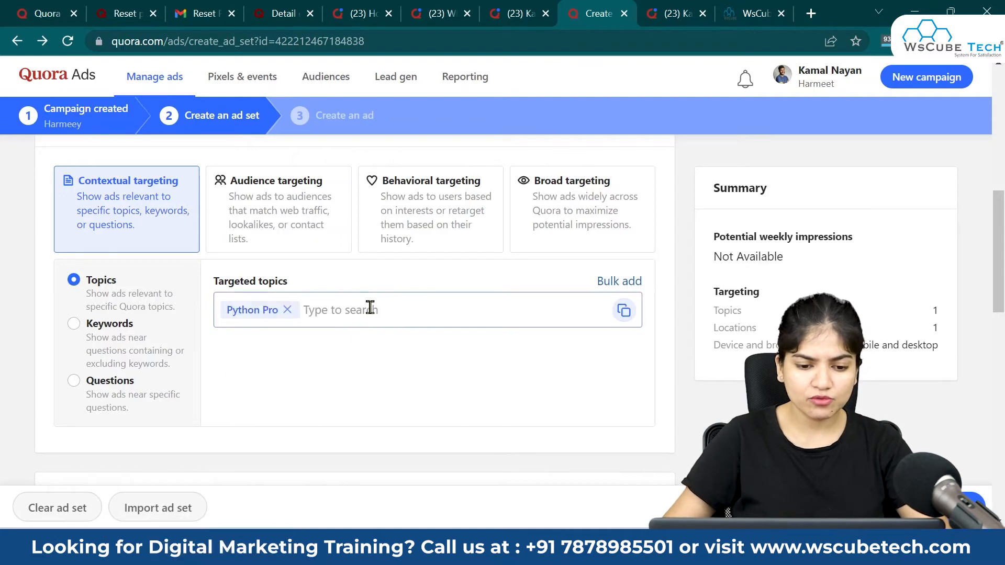
type("pyt")
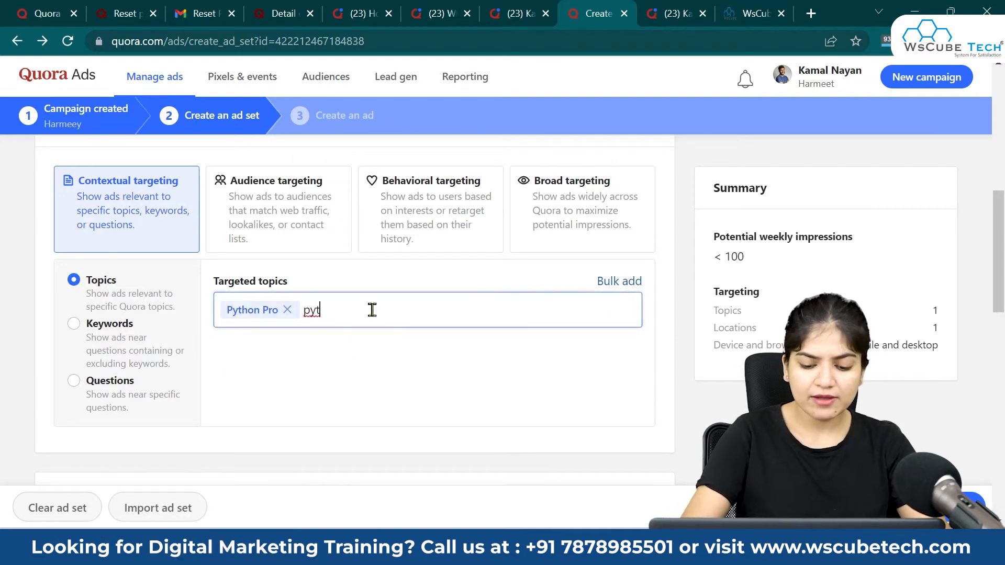
type("hon course")
left_click(386, 351)
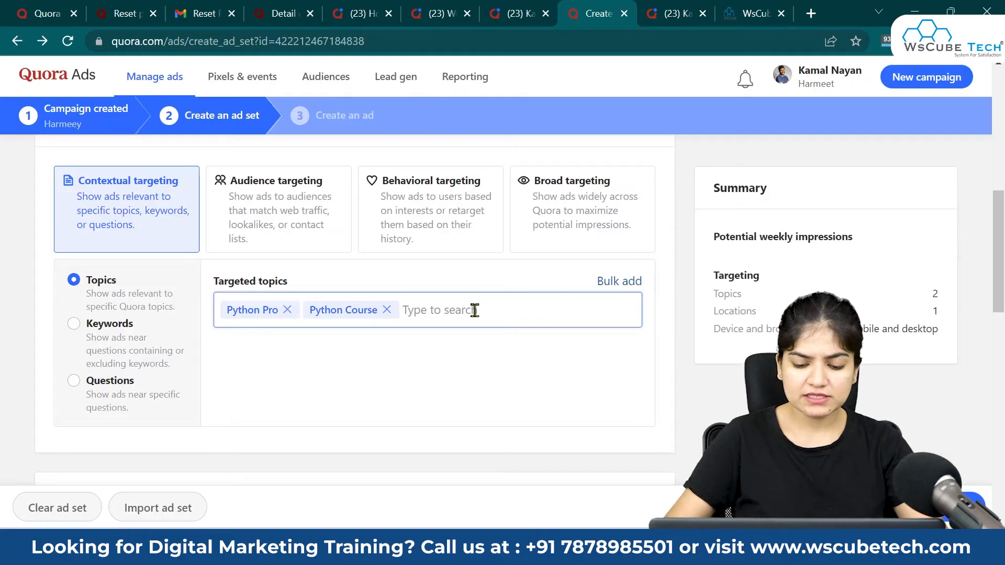
type("python tra")
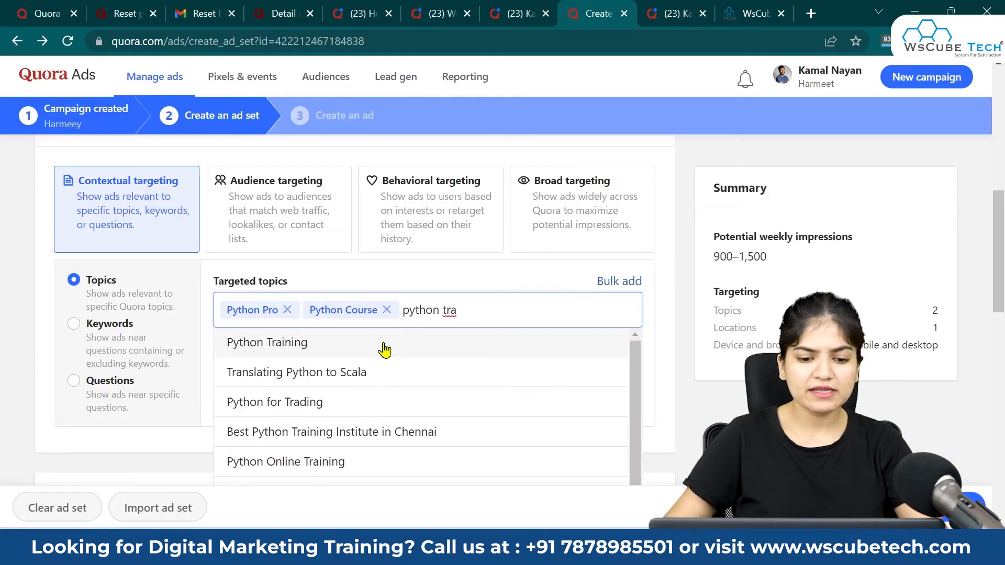
left_click(385, 349)
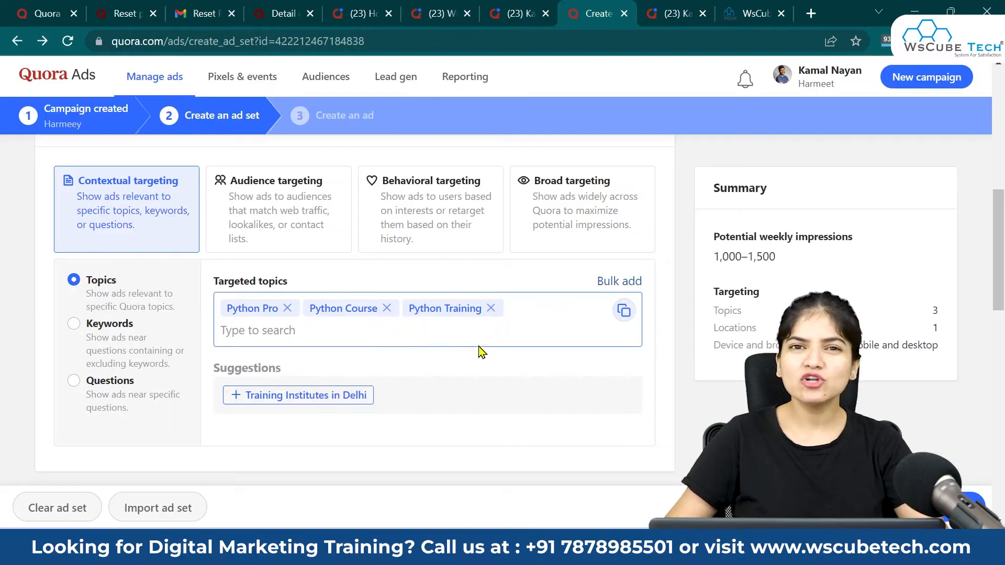
scroll(482, 350, "down", 3)
scroll(484, 367, "up", 2)
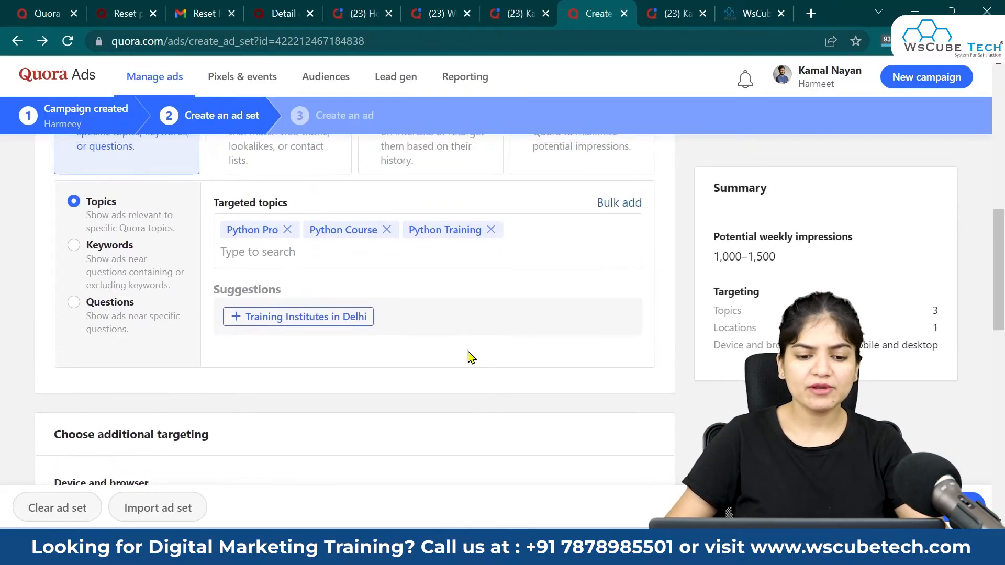
scroll(419, 351, "down", 2)
scroll(314, 350, "down", 4)
scroll(251, 343, "up", 2)
left_click_drag(118, 199, 105, 199)
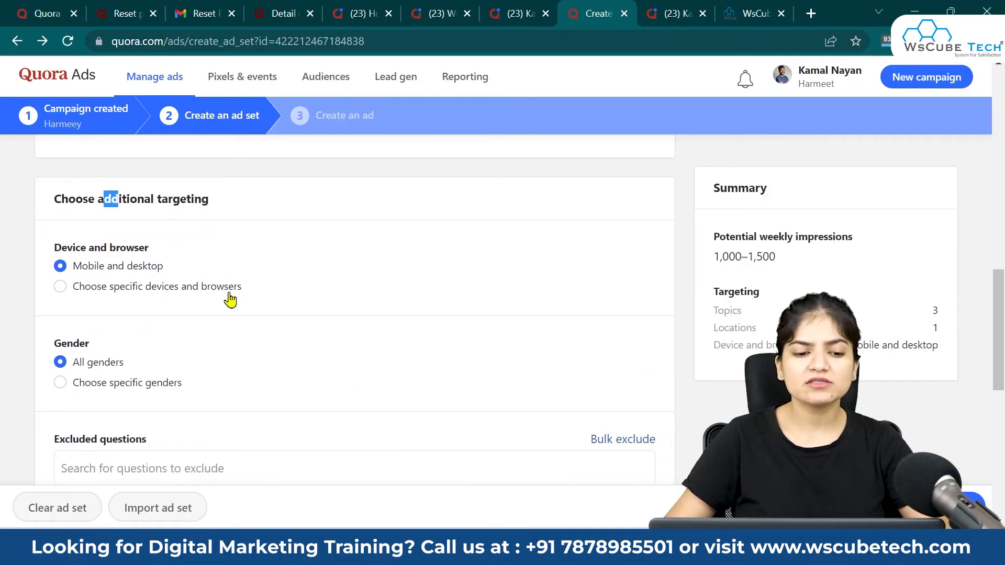
left_click(205, 269)
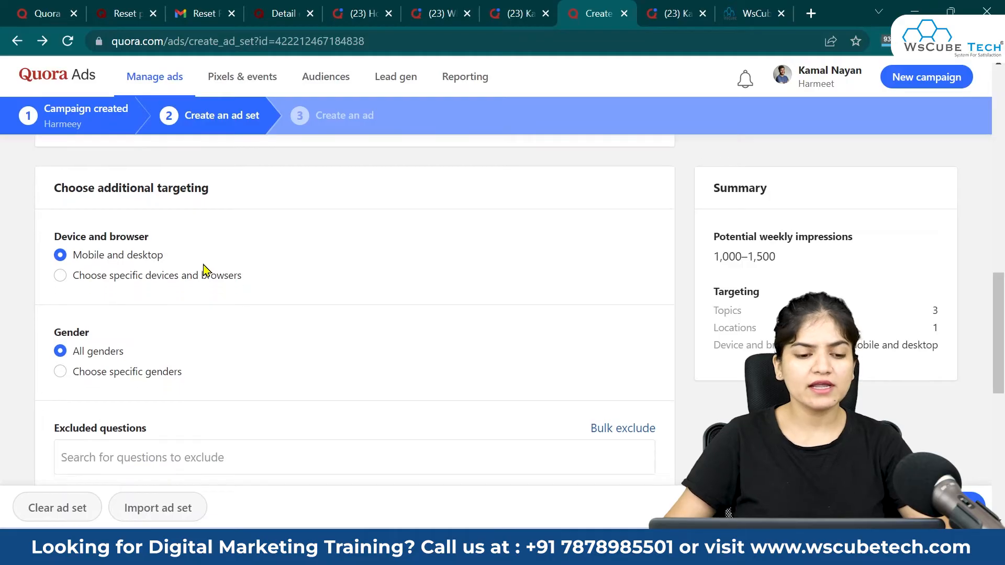
scroll(205, 269, "down", 1)
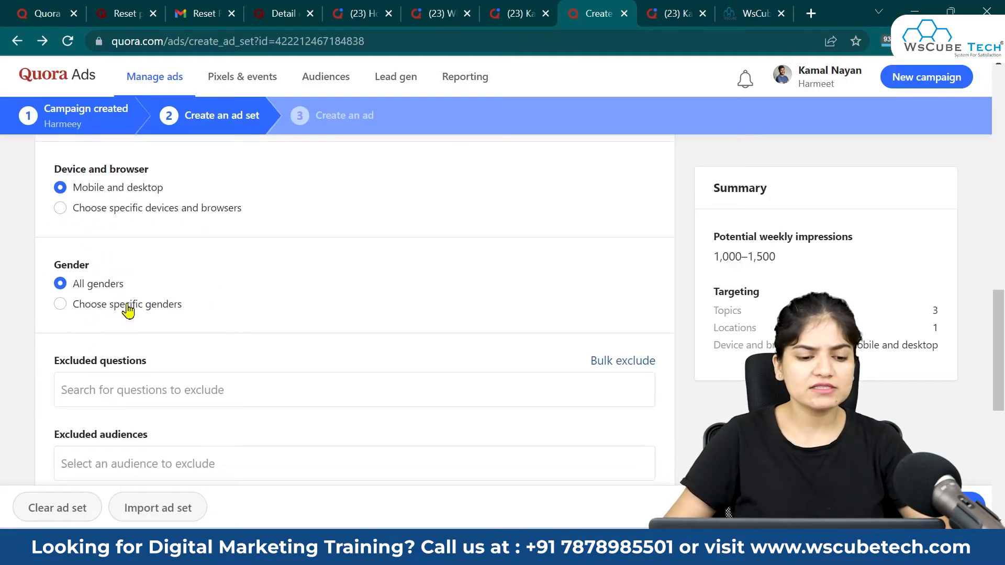
scroll(129, 306, "down", 2)
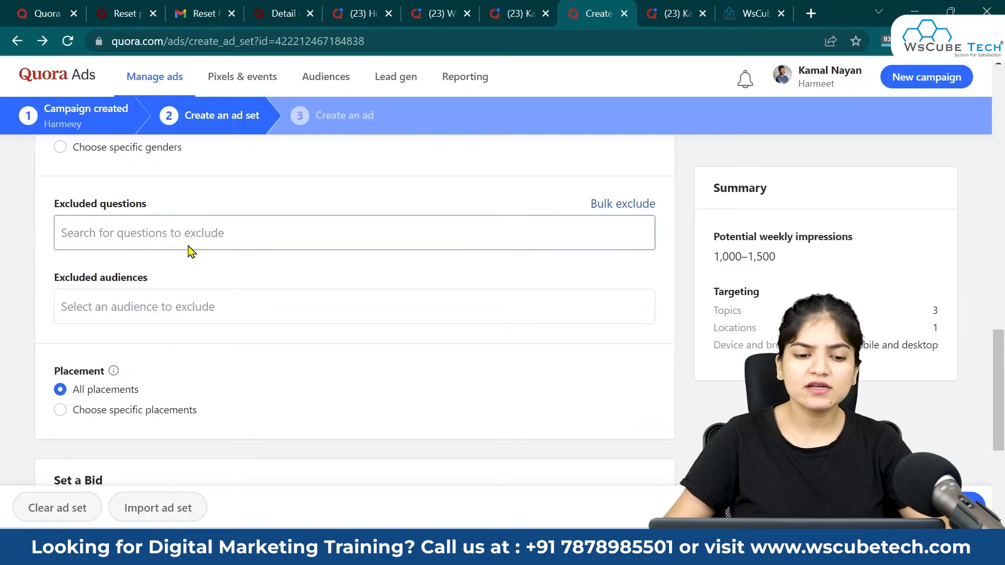
scroll(210, 310, "down", 2)
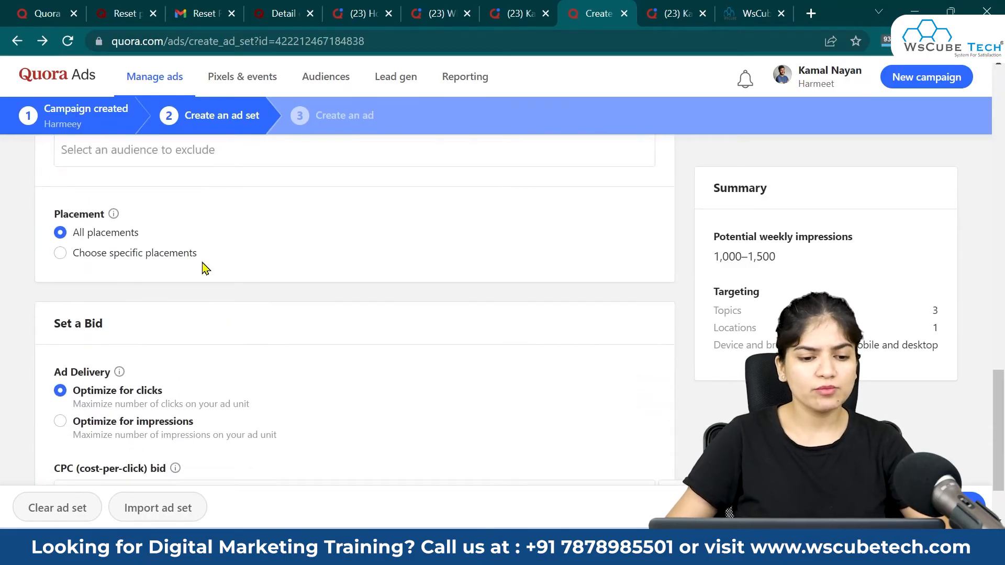
scroll(158, 313, "down", 2)
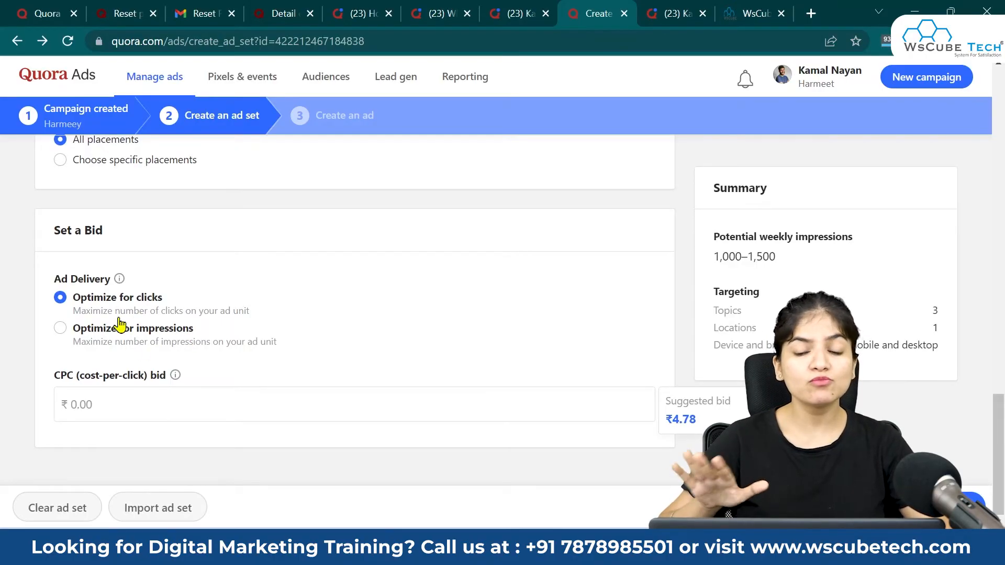
Step: Keep delivery optimized for clicks and set the CPC bid to ₹13.54
left_click(61, 330)
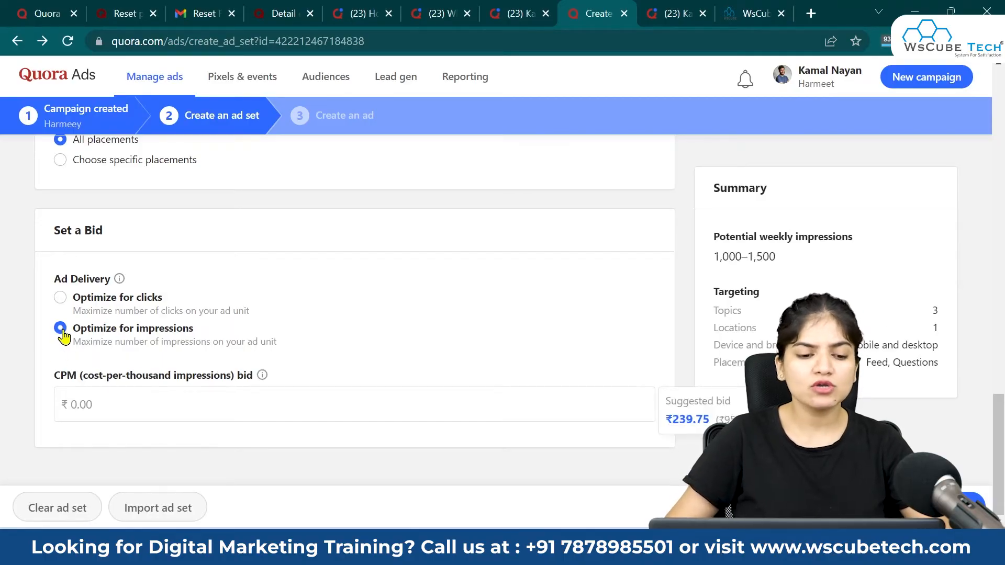
left_click(61, 299)
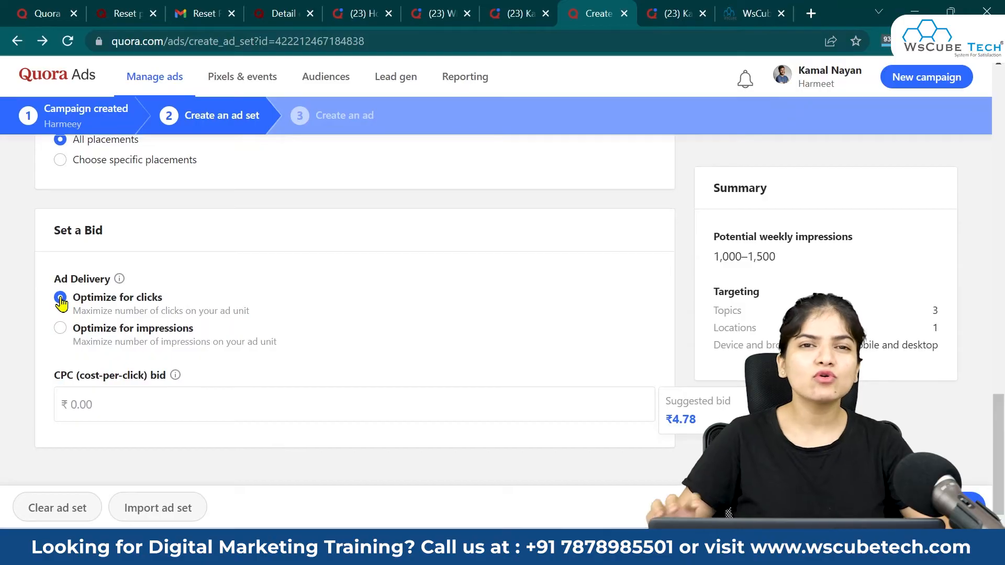
left_click(206, 408)
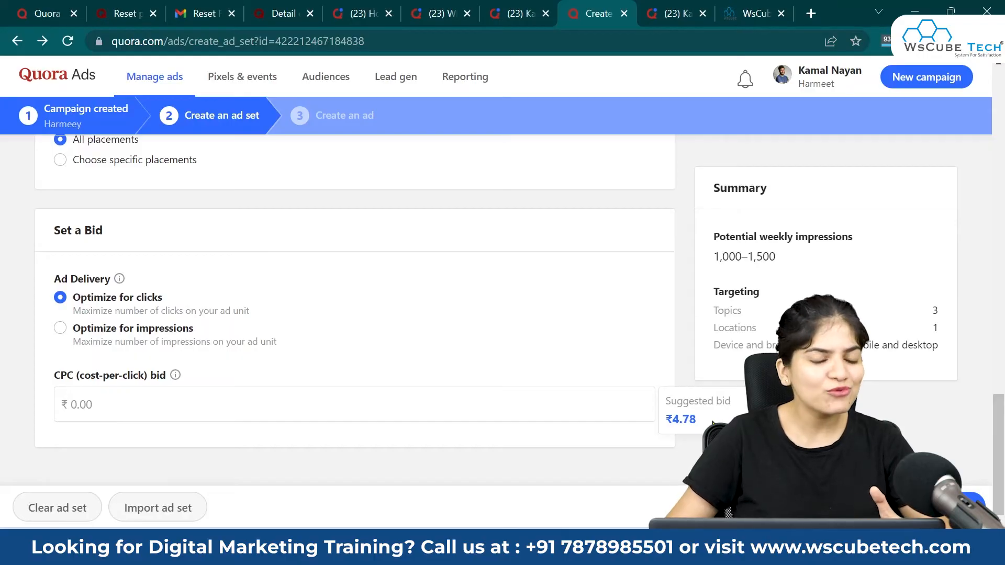
left_click(435, 410)
type("4.78")
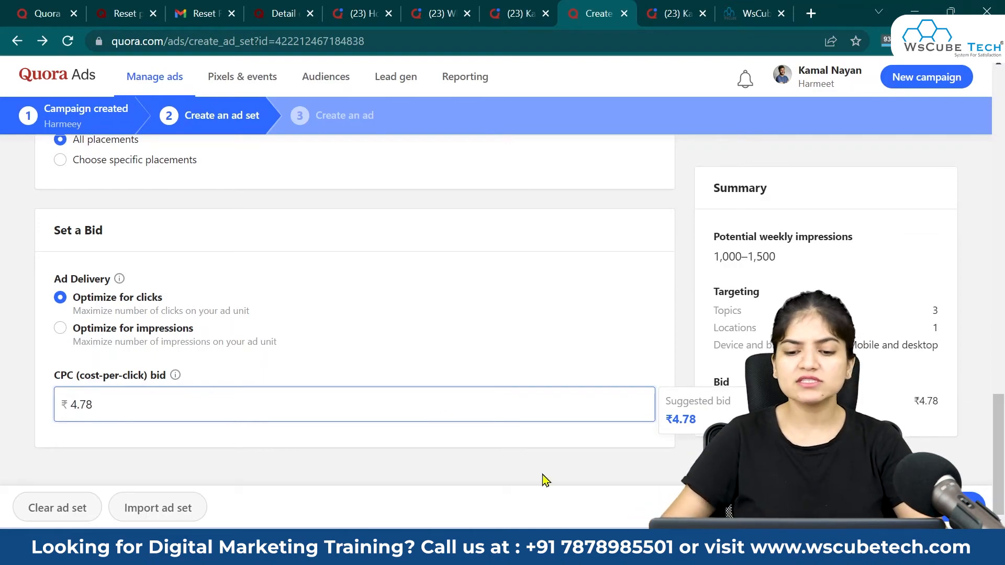
left_click(948, 507)
Step: Save the ad set and continue to ad creation
scroll(654, 396, "up", 4)
scroll(709, 396, "down", 4)
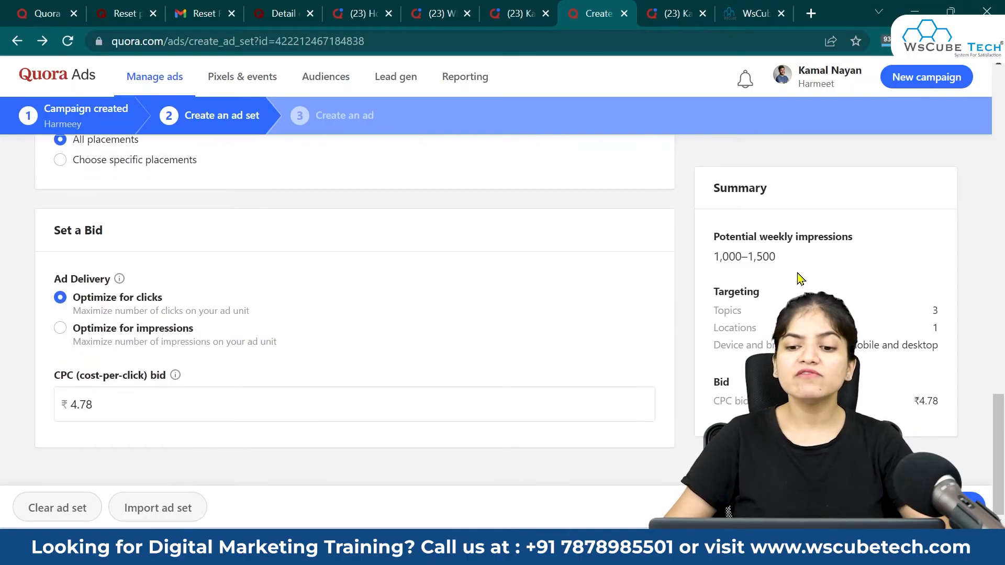
scroll(434, 329, "up", 15)
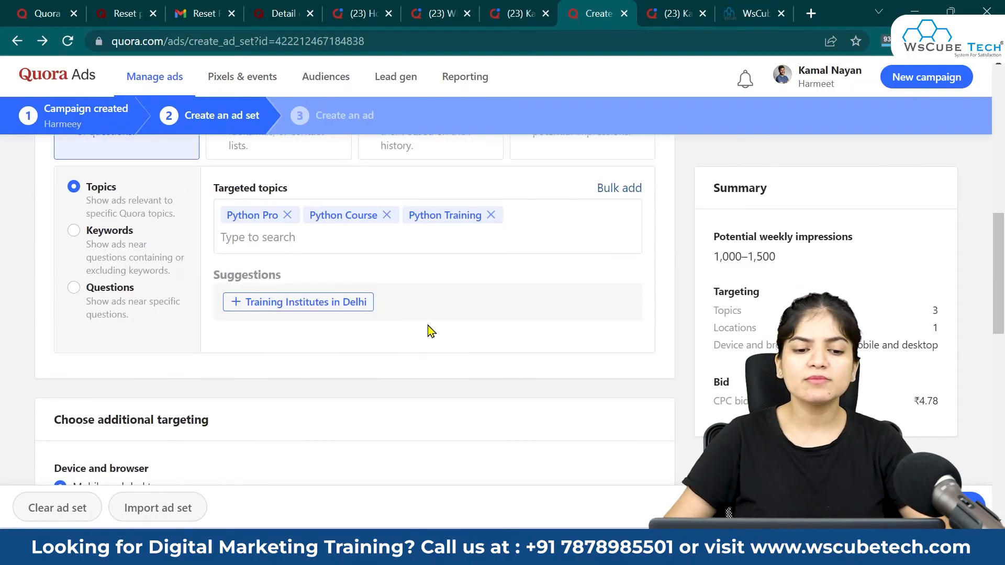
scroll(492, 364, "down", 12)
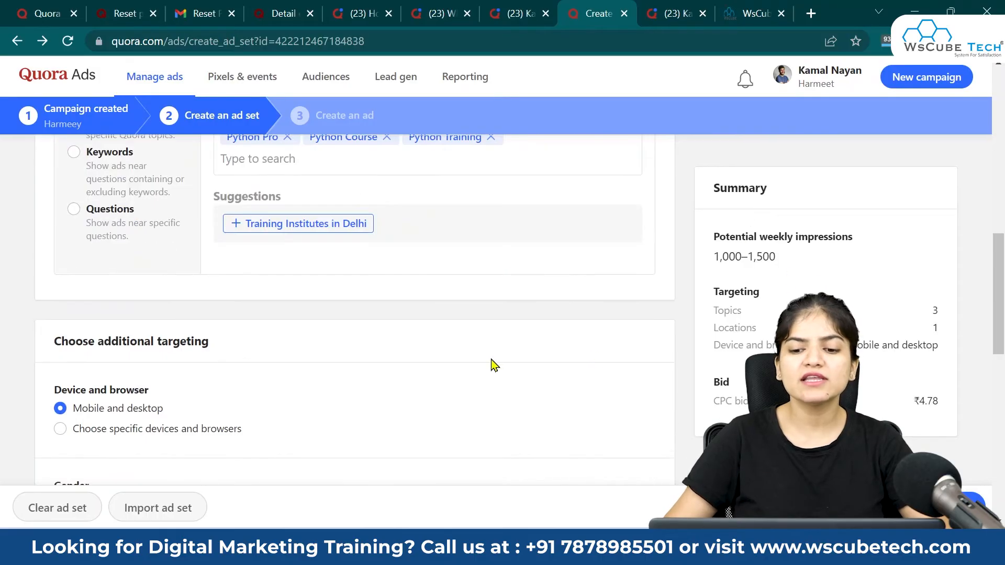
scroll(492, 366, "down", 3)
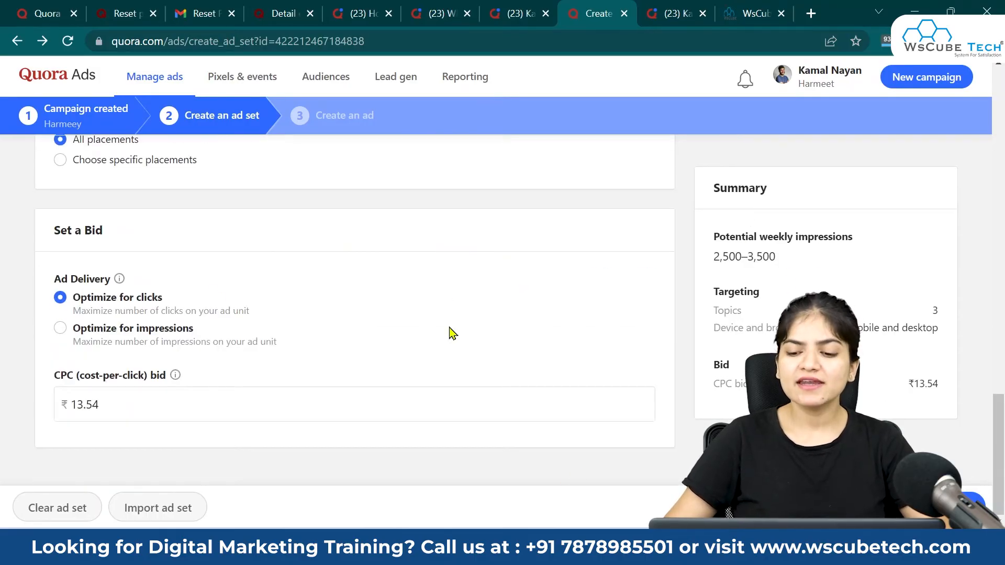
left_click(974, 502)
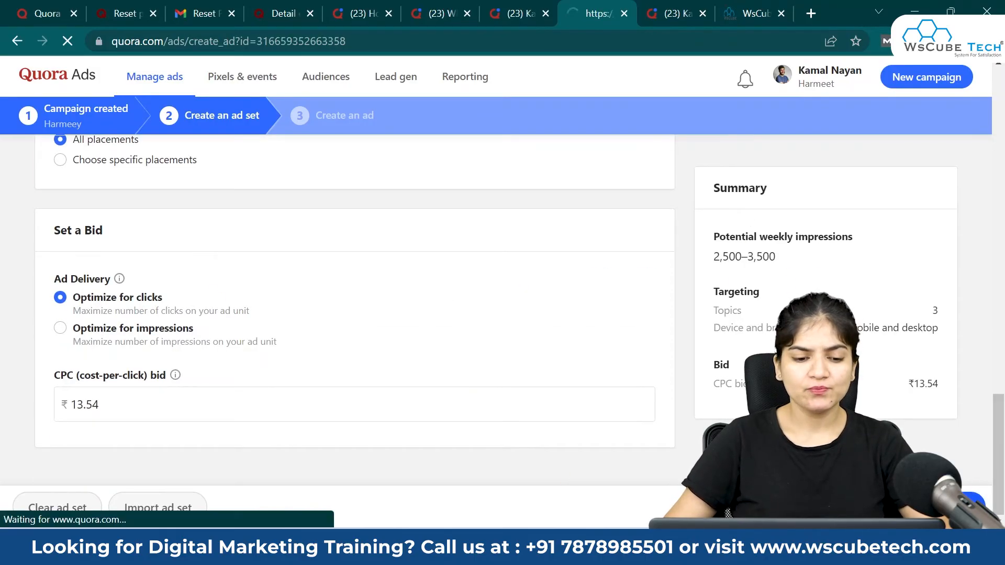
Step: Name the ad 'Python Answer' and set its type to Promote an answer
left_click(157, 310)
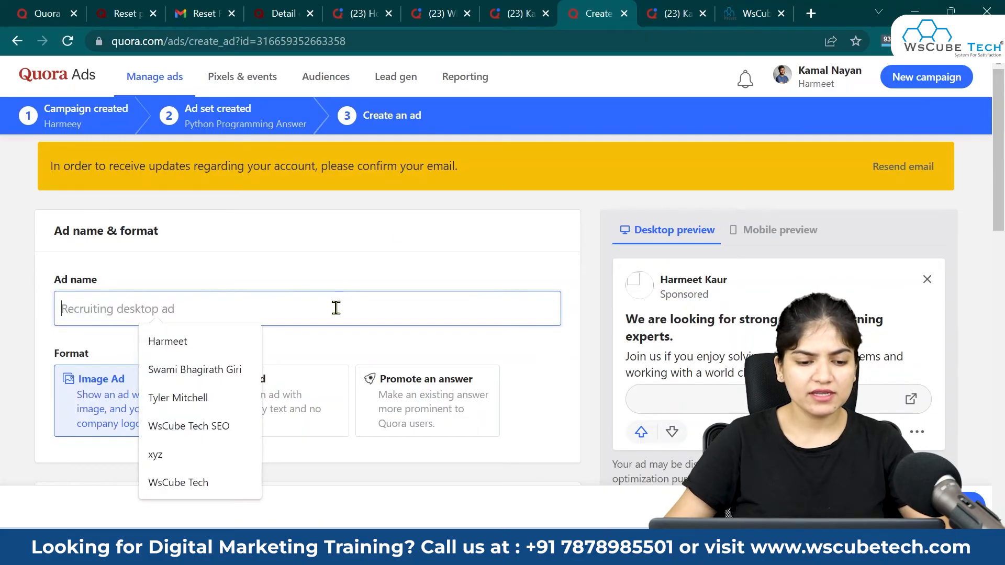
type("Python ")
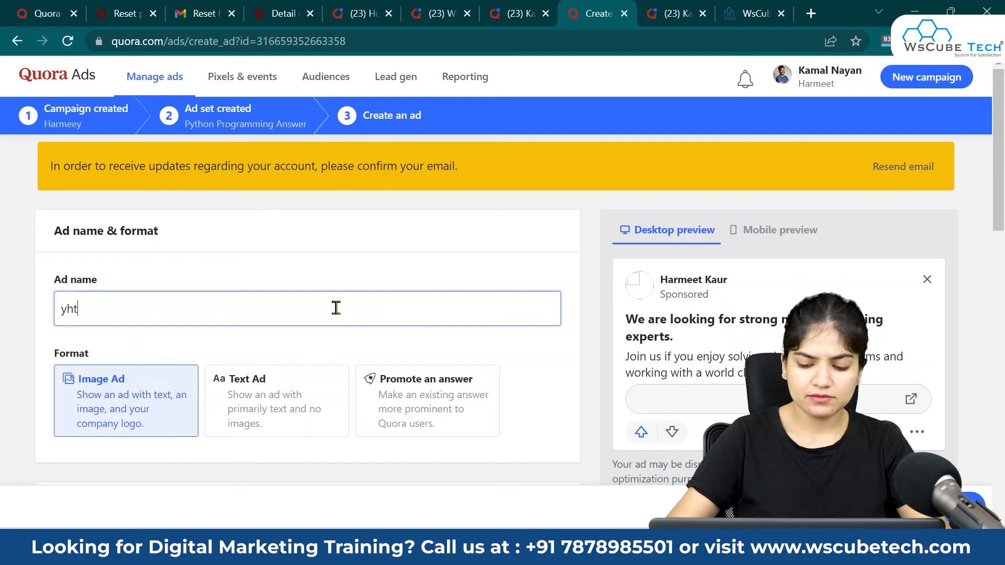
type("ANswer")
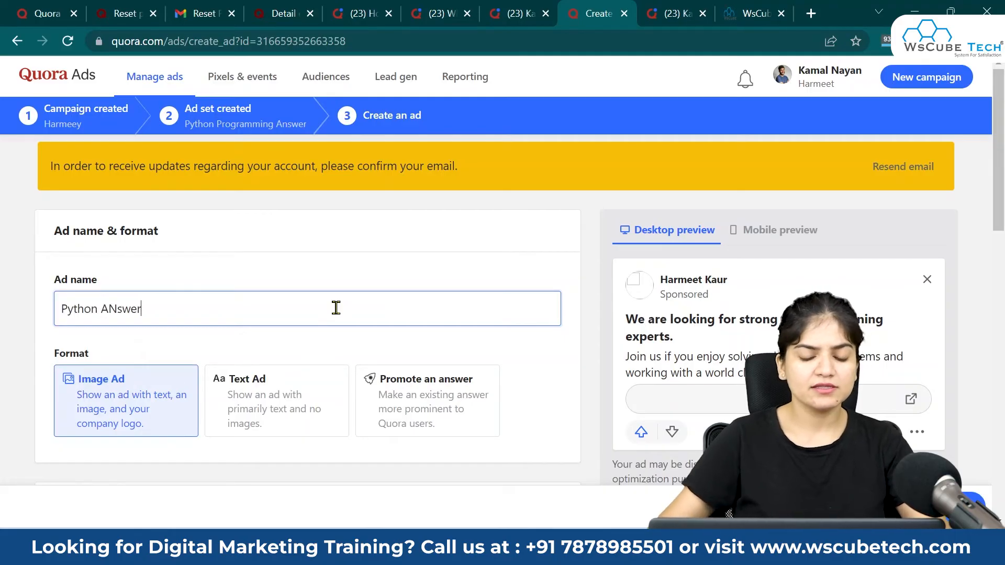
key("BackSpace")
type("n")
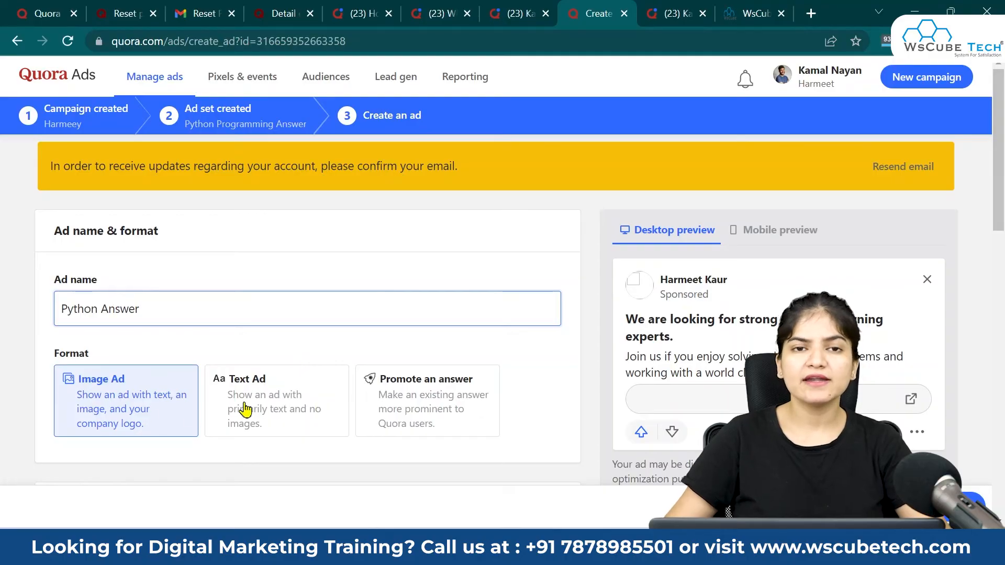
left_click(423, 403)
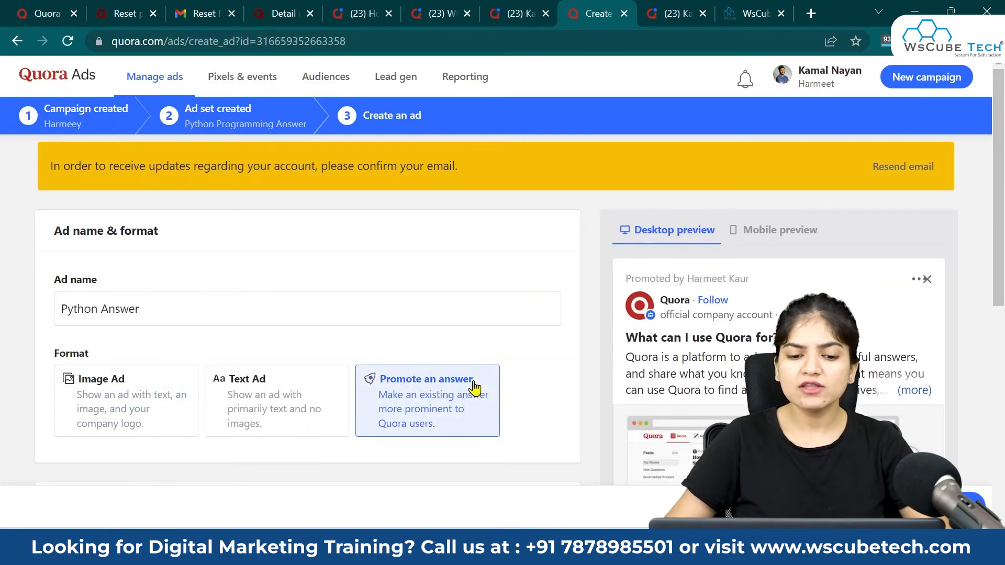
scroll(471, 387, "down", 3)
scroll(414, 314, "down", 1)
scroll(396, 349, "down", 2)
left_click(274, 345)
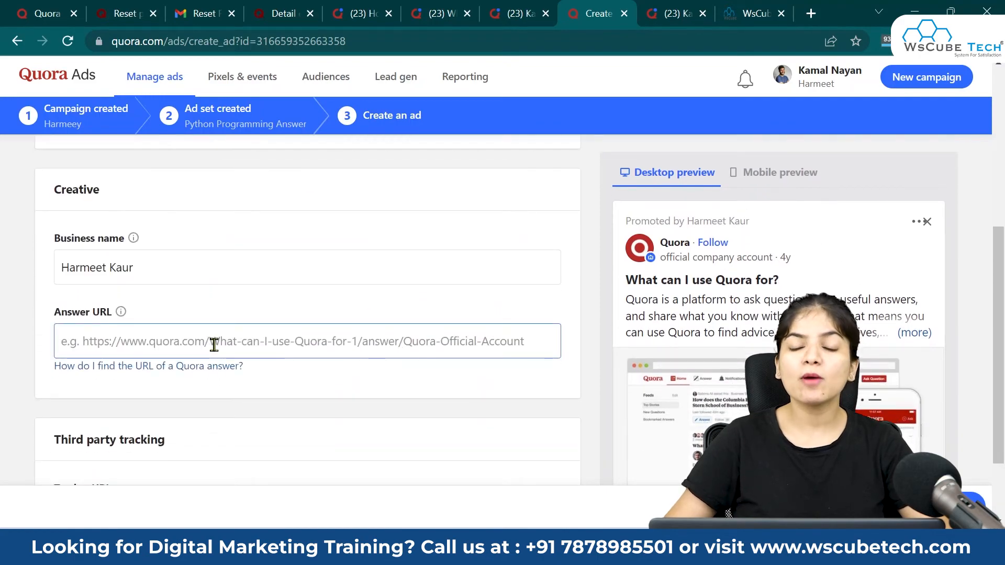
left_click(674, 13)
double_click(328, 41)
scroll(397, 128, "down", 8)
left_click(691, 359)
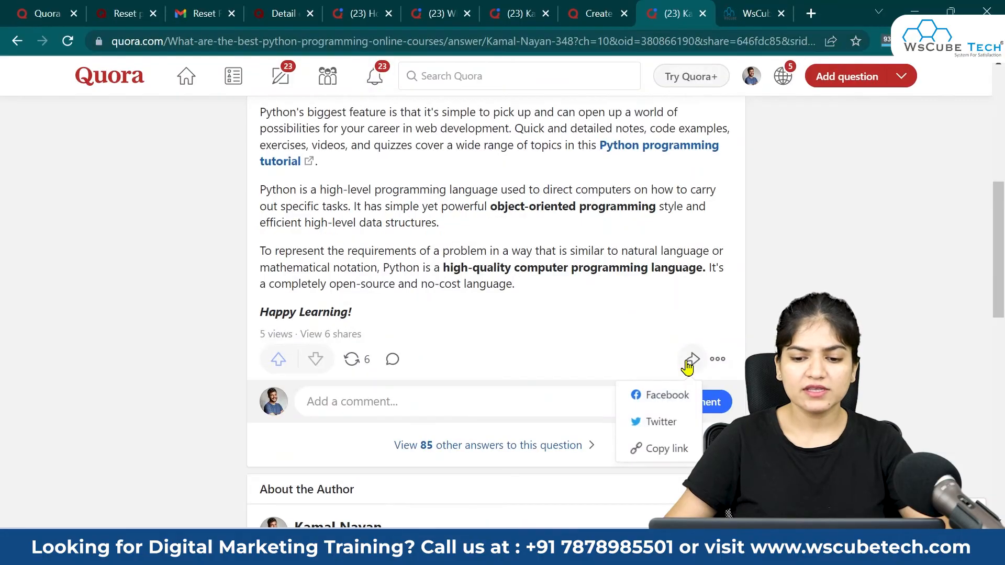
left_click(667, 449)
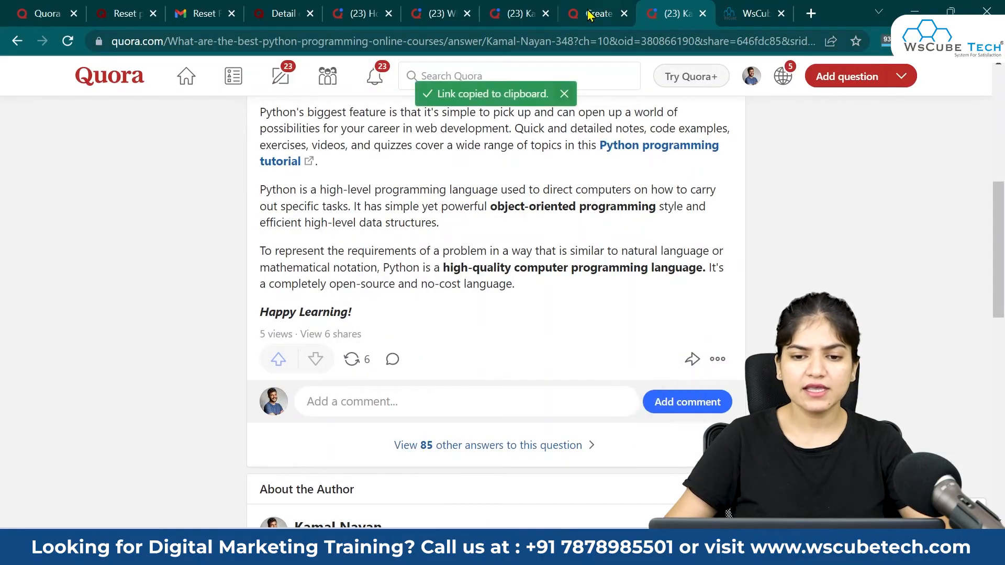
left_click(597, 13)
left_click(175, 341)
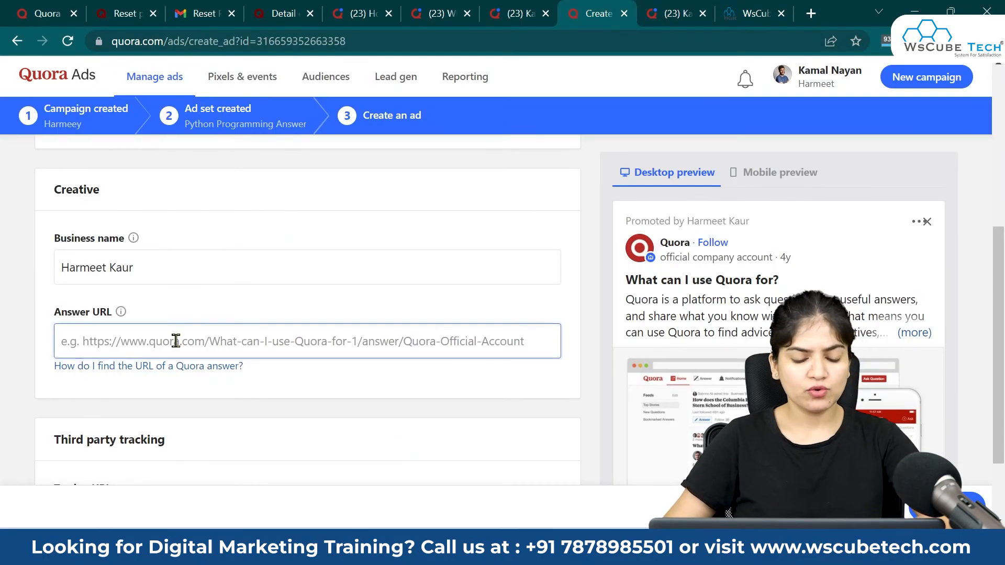
key("ctrl+v")
scroll(366, 381, "down", 2)
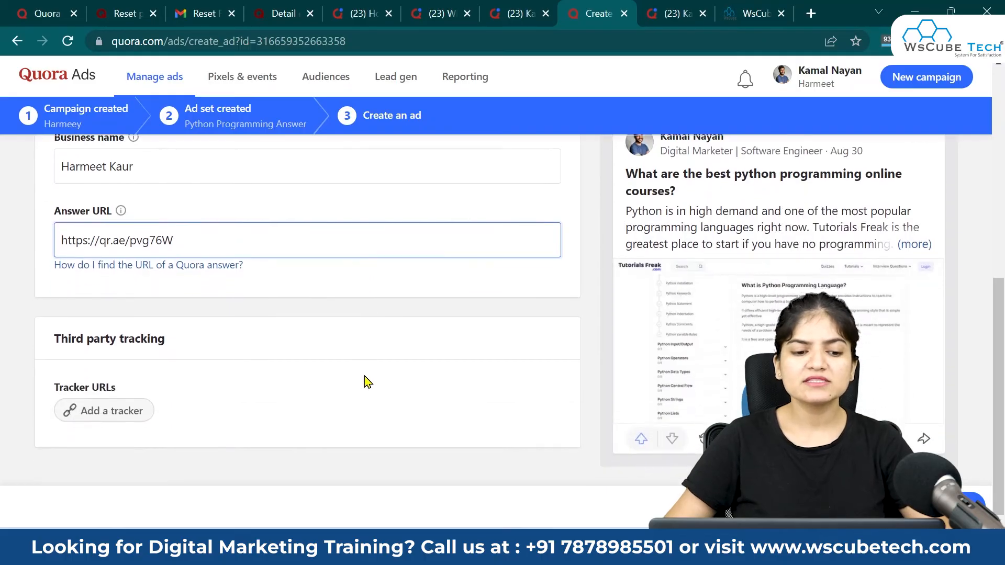
scroll(363, 332, "up", 8)
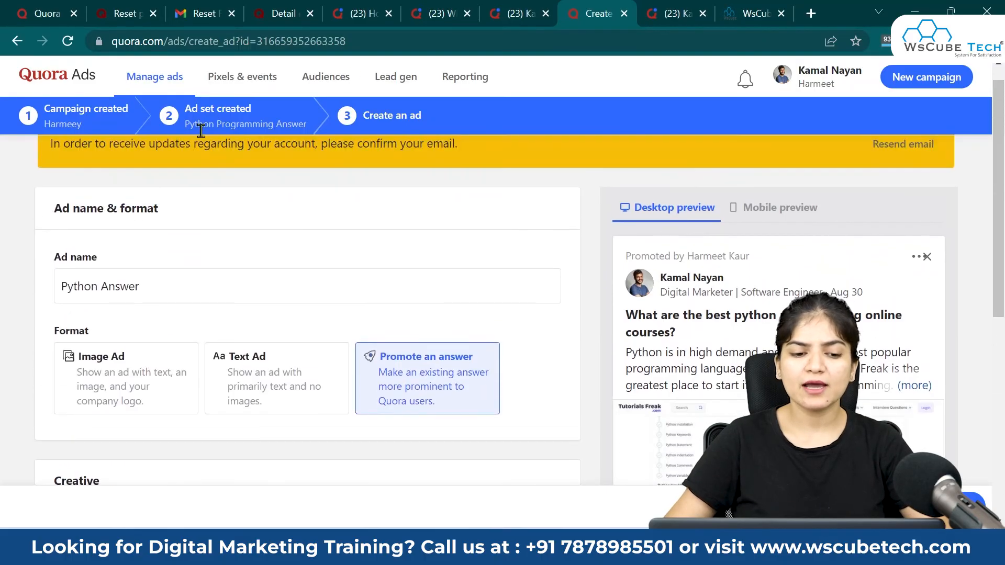
scroll(388, 393, "down", 8)
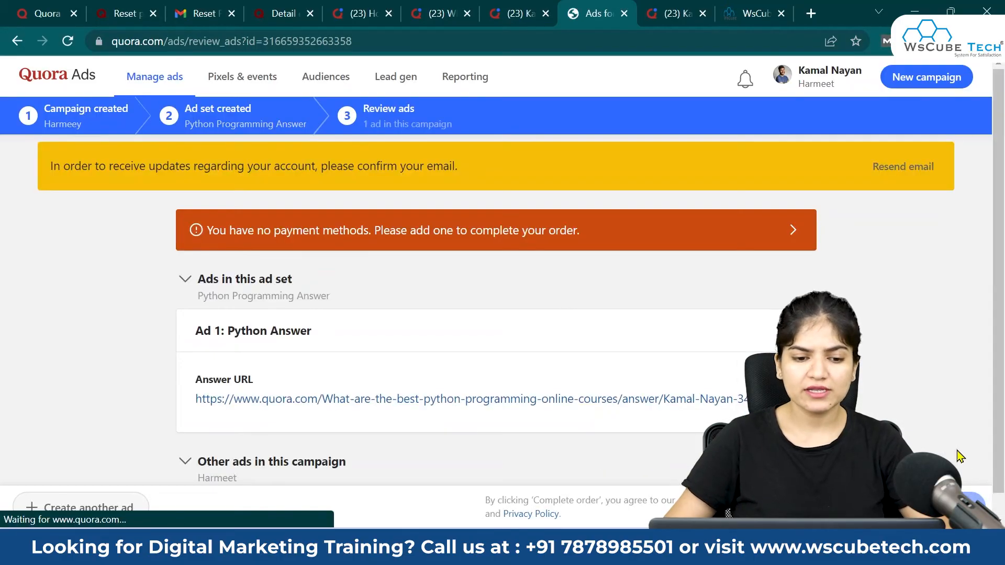
Step: Compare mobile and desktop ad previews, then open Verify business information from the payment warning
scroll(415, 419, "down", 1)
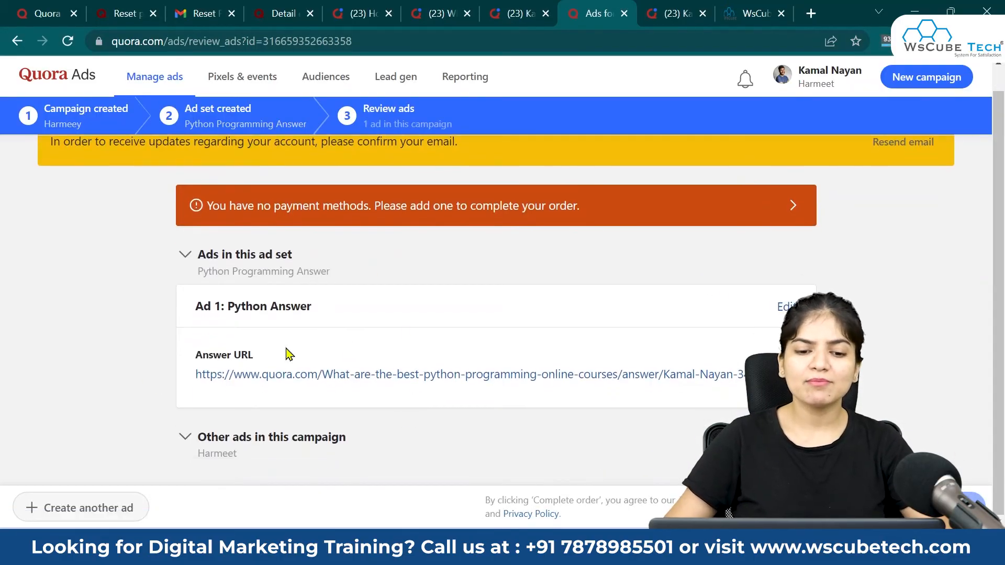
key("alt+Left")
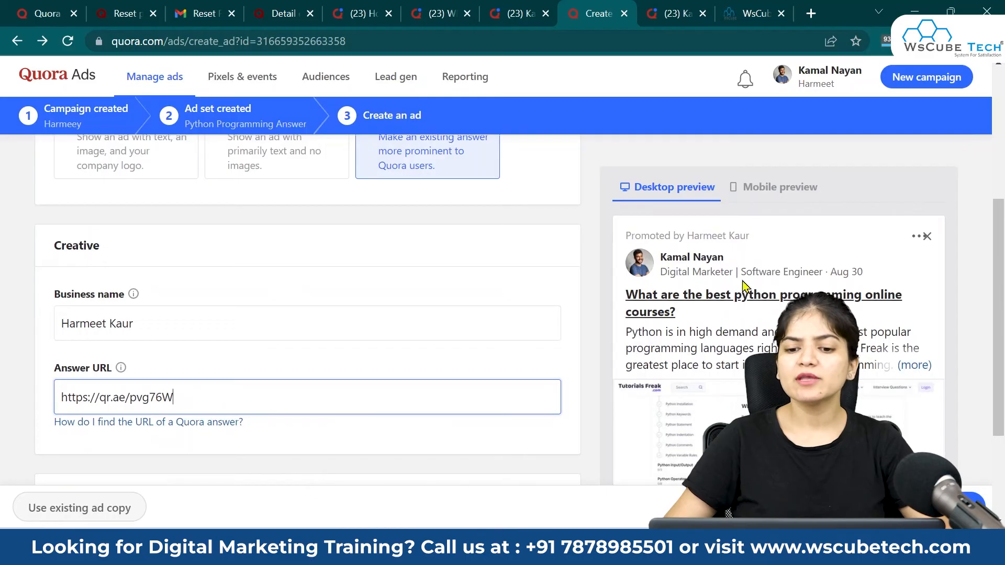
left_click(764, 197)
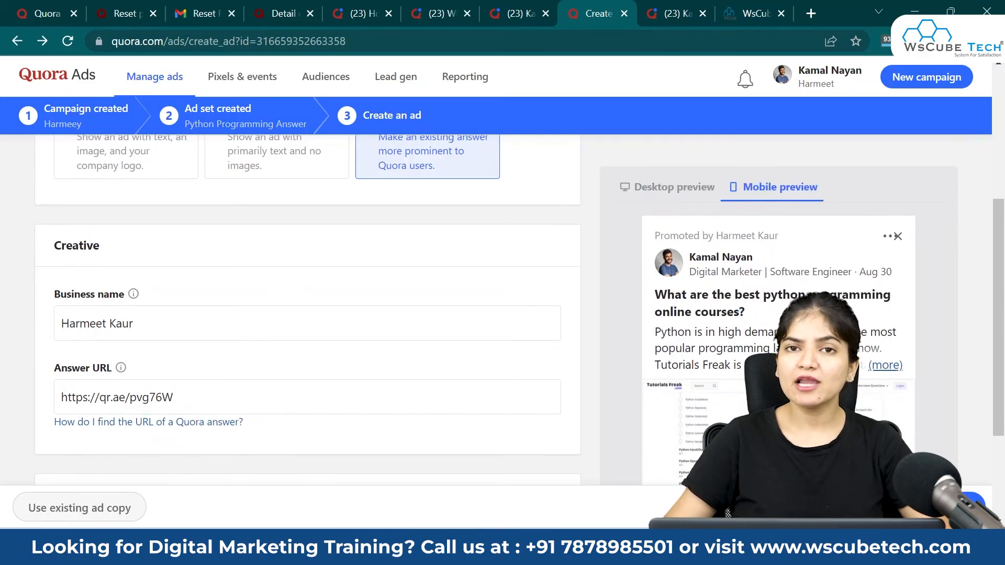
left_click(691, 193)
scroll(352, 399, "up", 5)
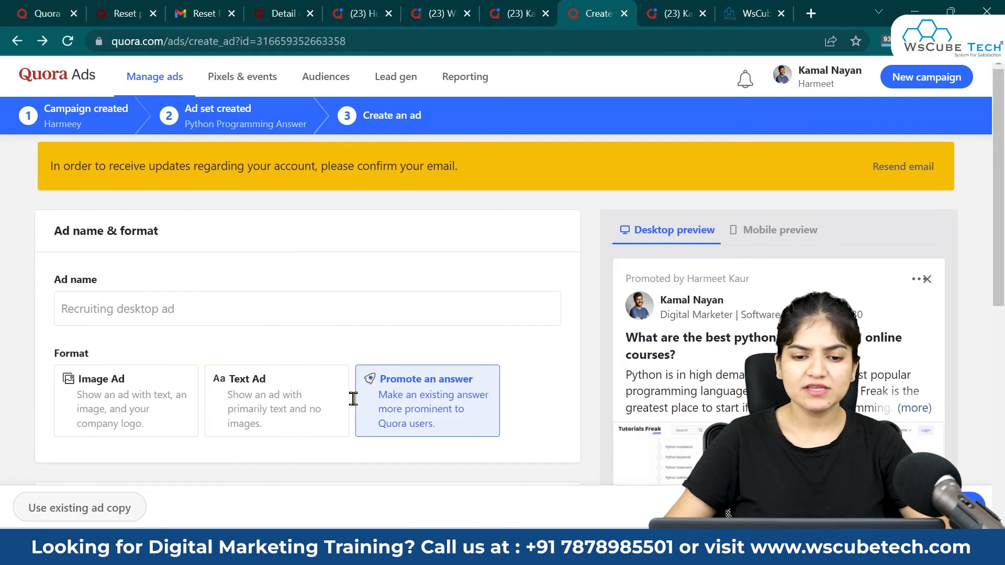
scroll(354, 403, "down", 7)
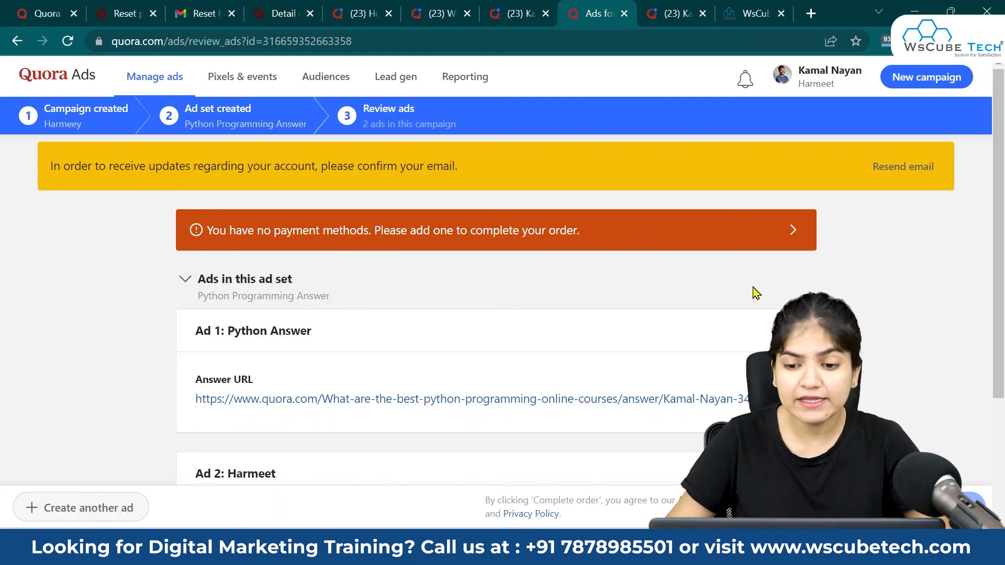
left_click(790, 236)
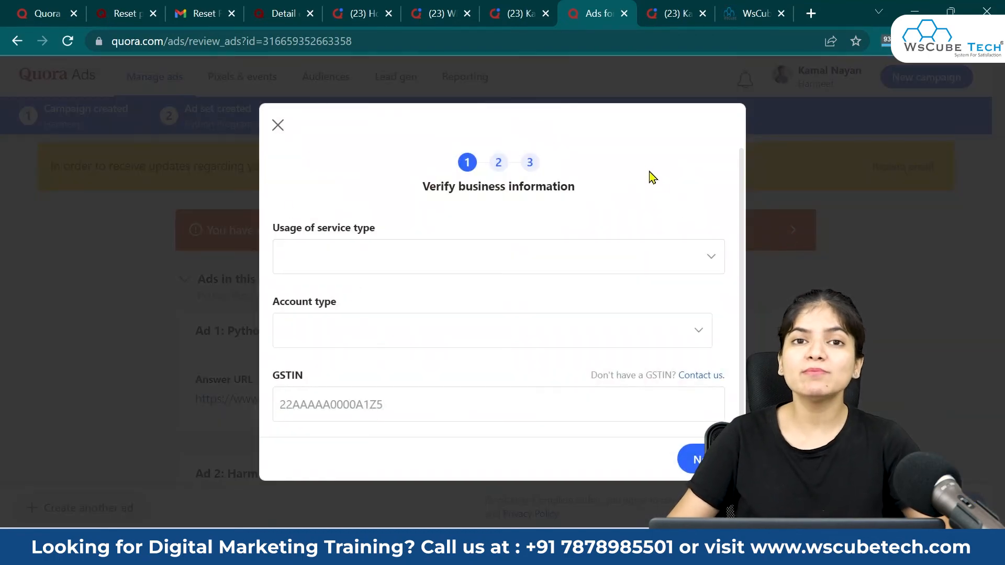
left_click_drag(588, 195, 394, 193)
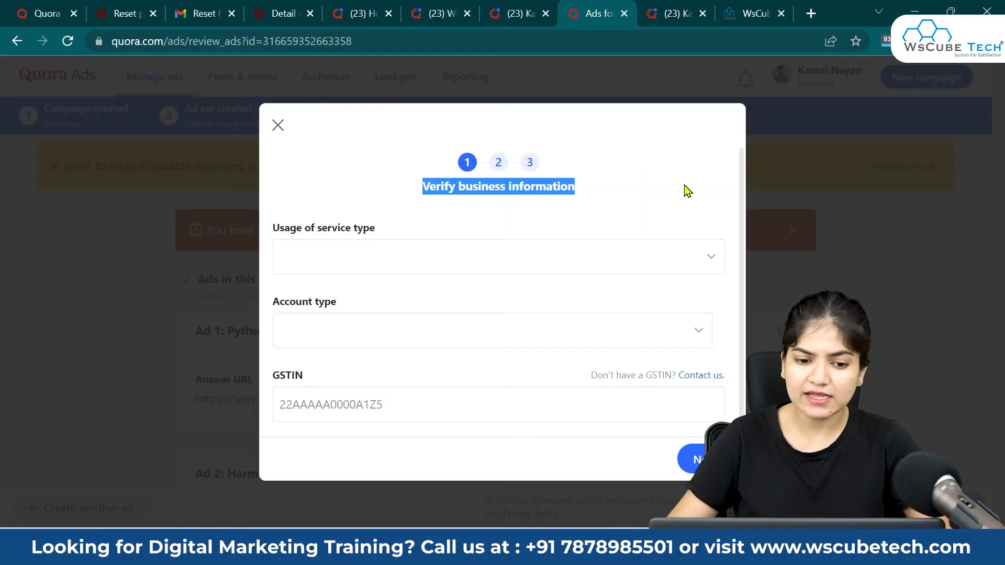